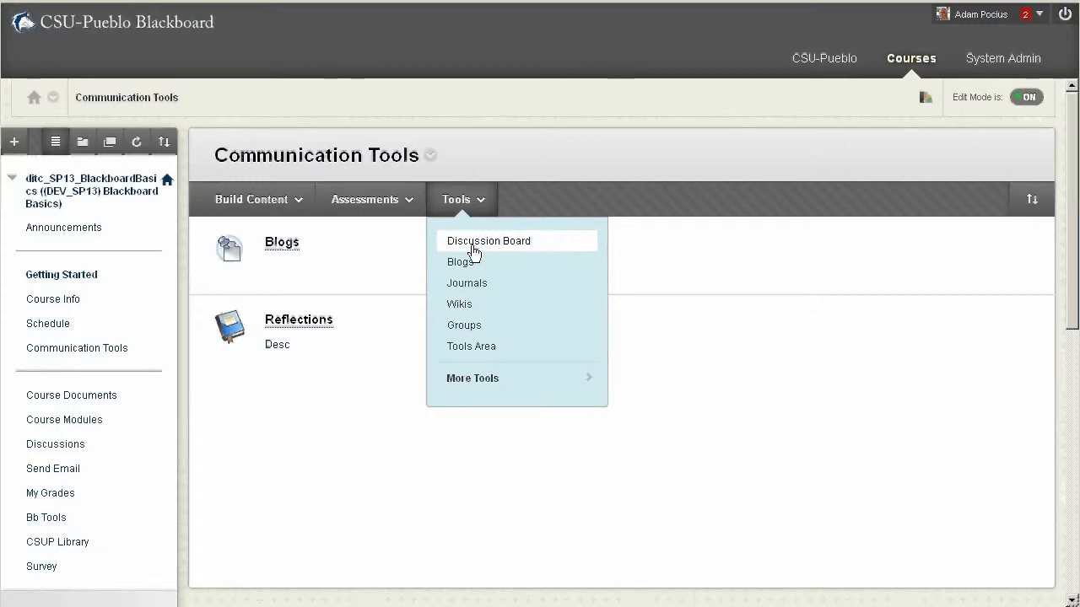
Add a link to the Discussion Board page in the Communication Tools area, keeping the name "Discussion Board"
click(473, 247)
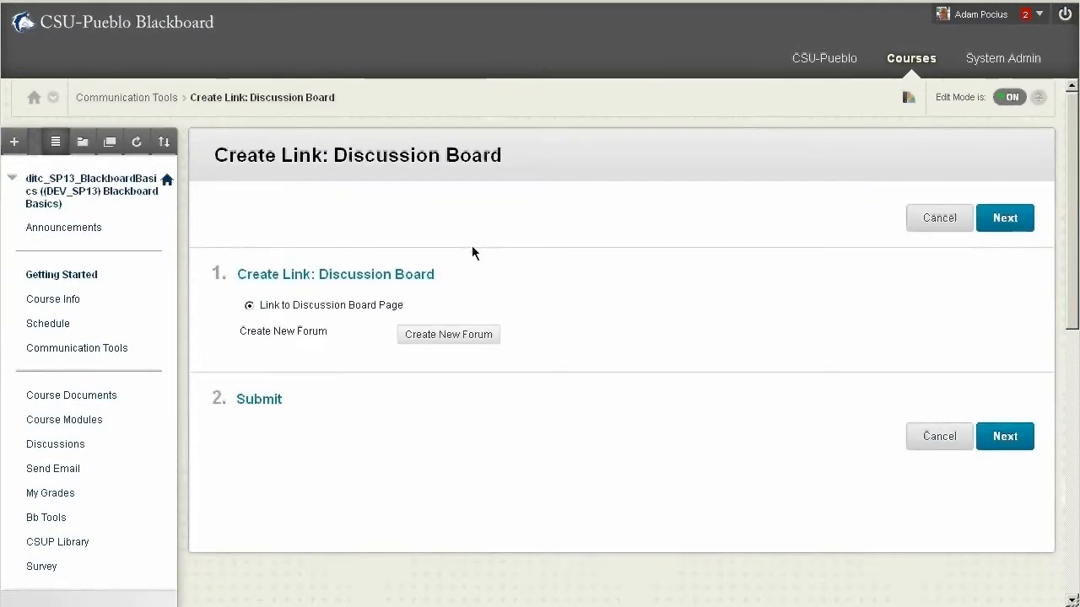
click(1009, 439)
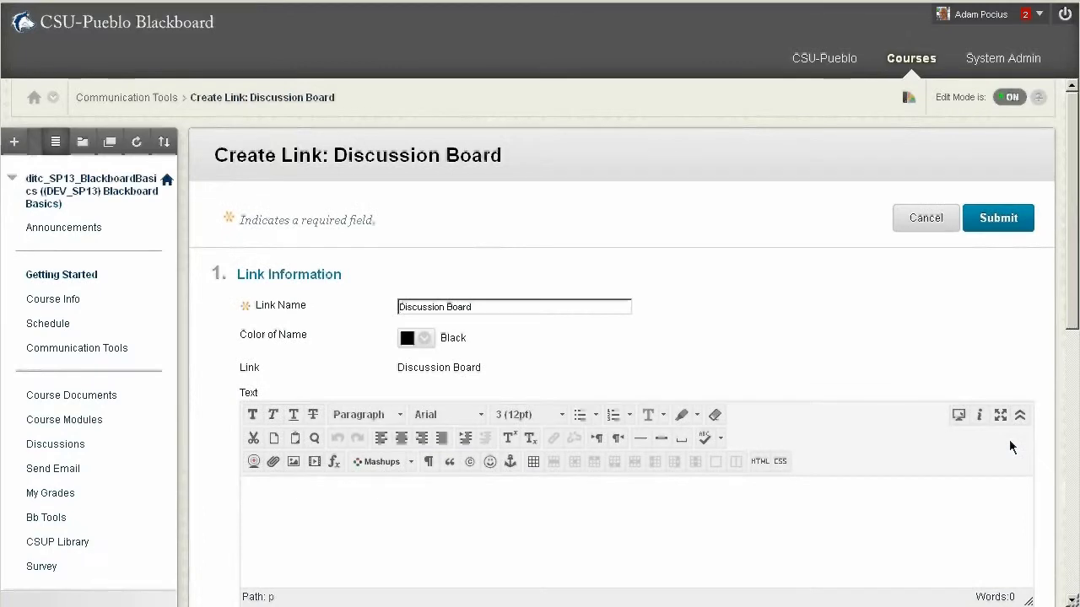
scroll(1009, 440, down, 5)
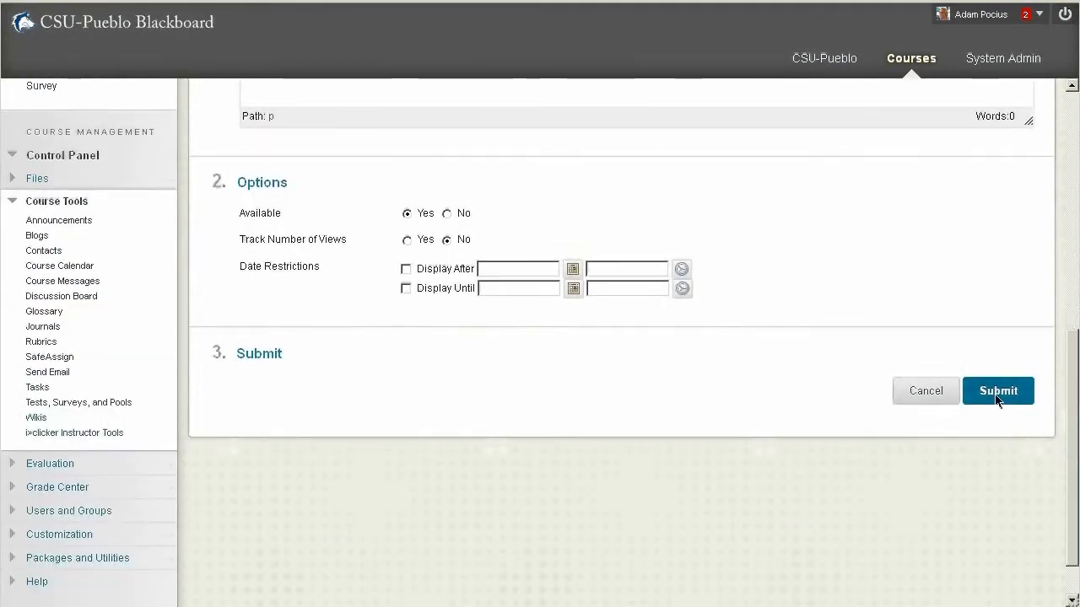
click(997, 396)
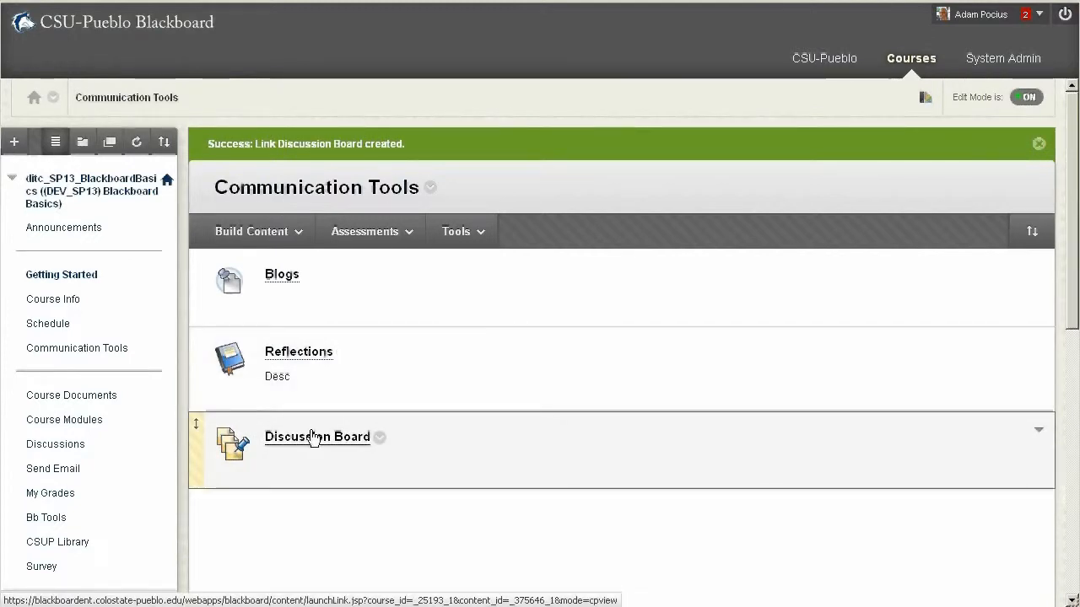
Open the Discussion Board link and start a new forum named "Topic"
click(314, 437)
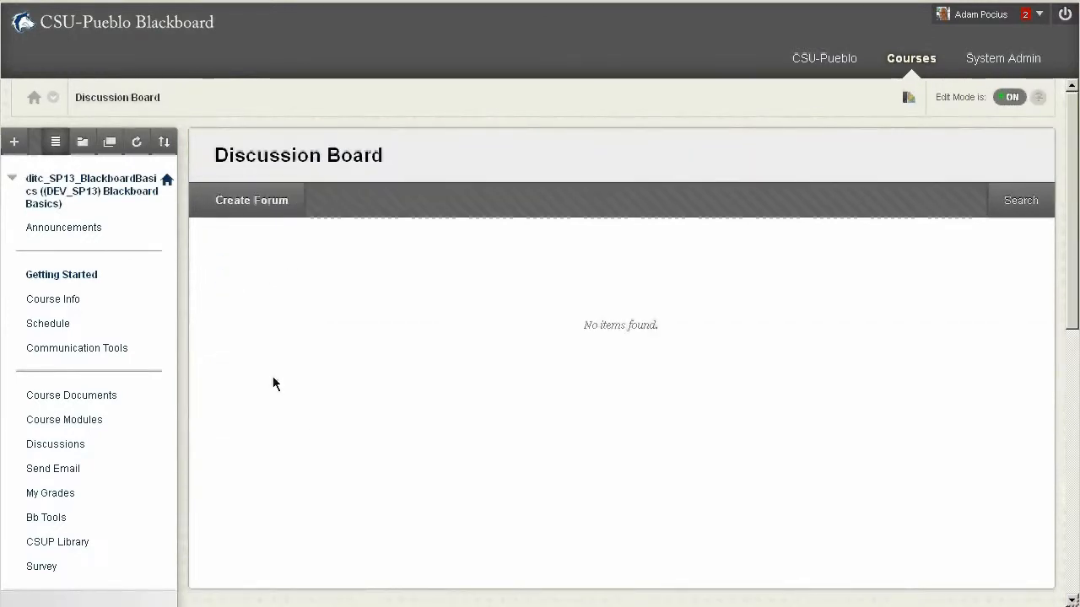
click(241, 207)
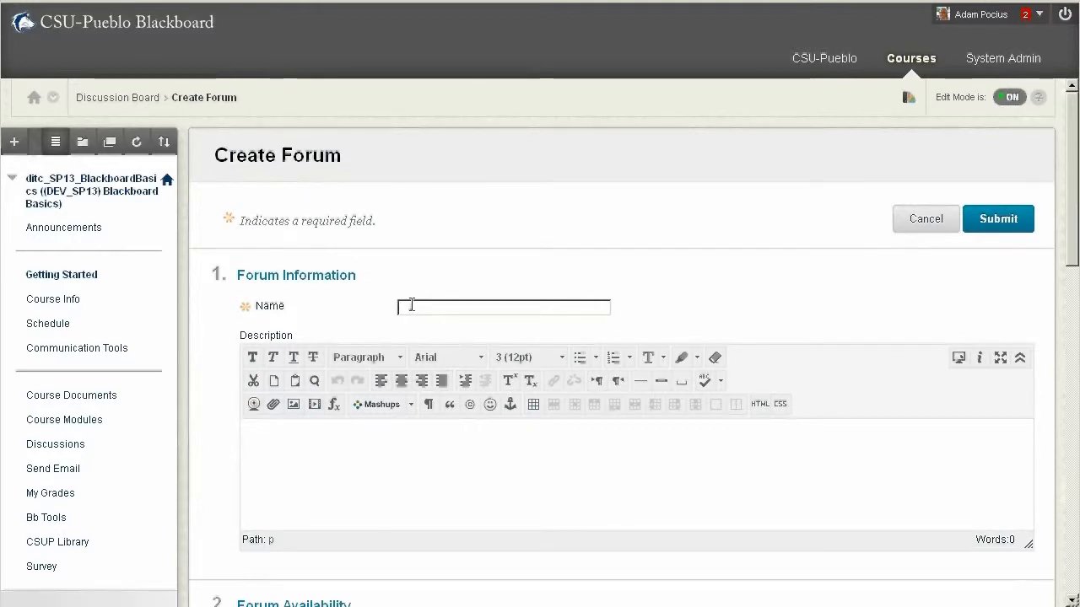
text(Topic)
Review the new forum's availability, thread viewing, grading, subscription, and create and edit settings
scroll(411, 305, down, 2)
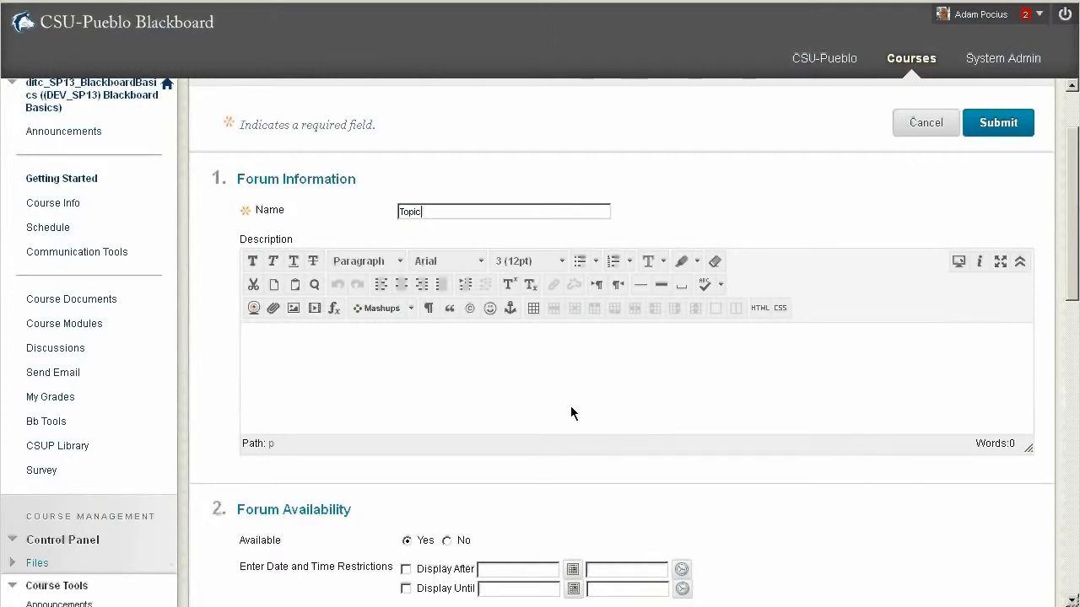
scroll(570, 406, down, 4)
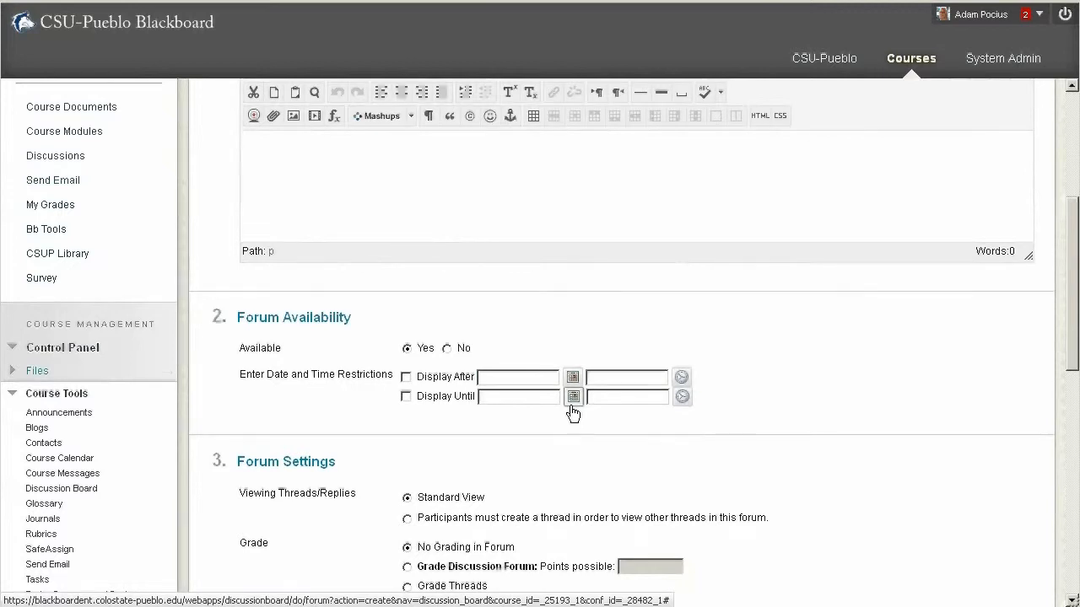
scroll(572, 413, down, 2)
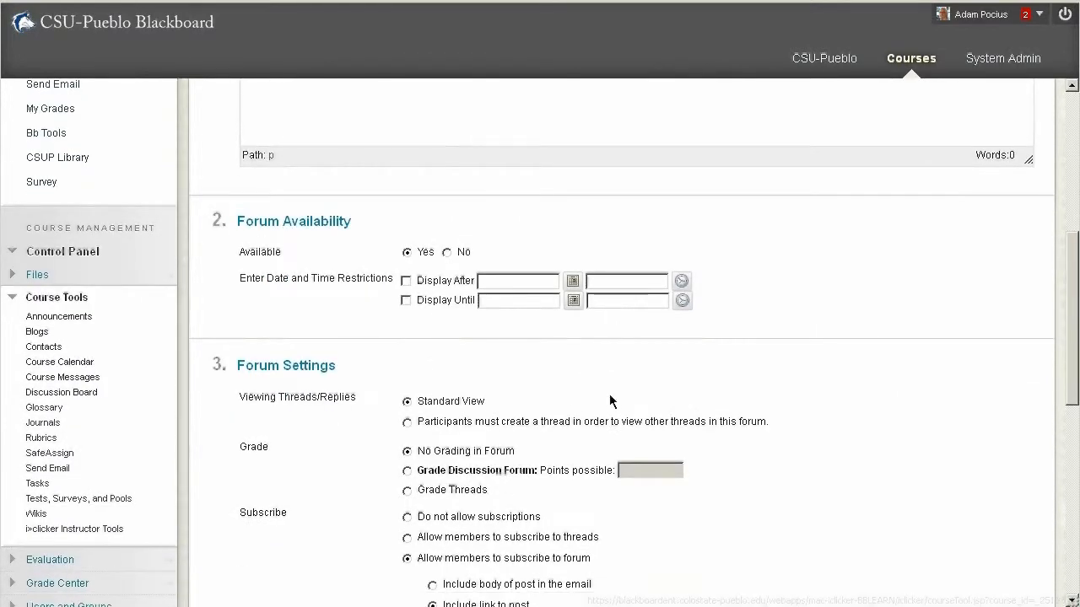
drag(254, 366, 399, 366)
click(400, 366)
scroll(616, 399, down, 2)
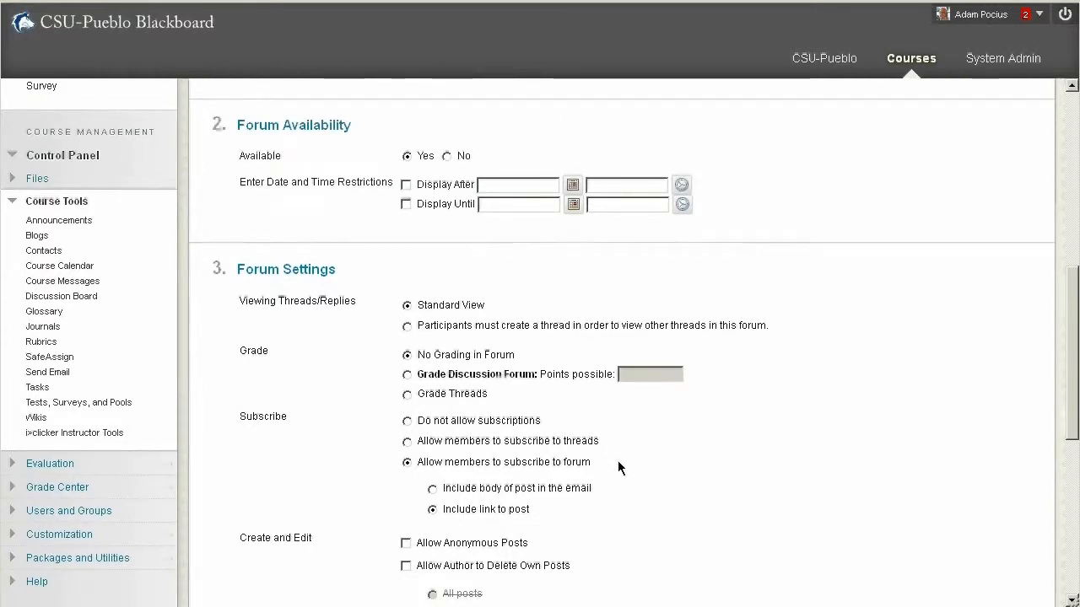
scroll(616, 471, down, 3)
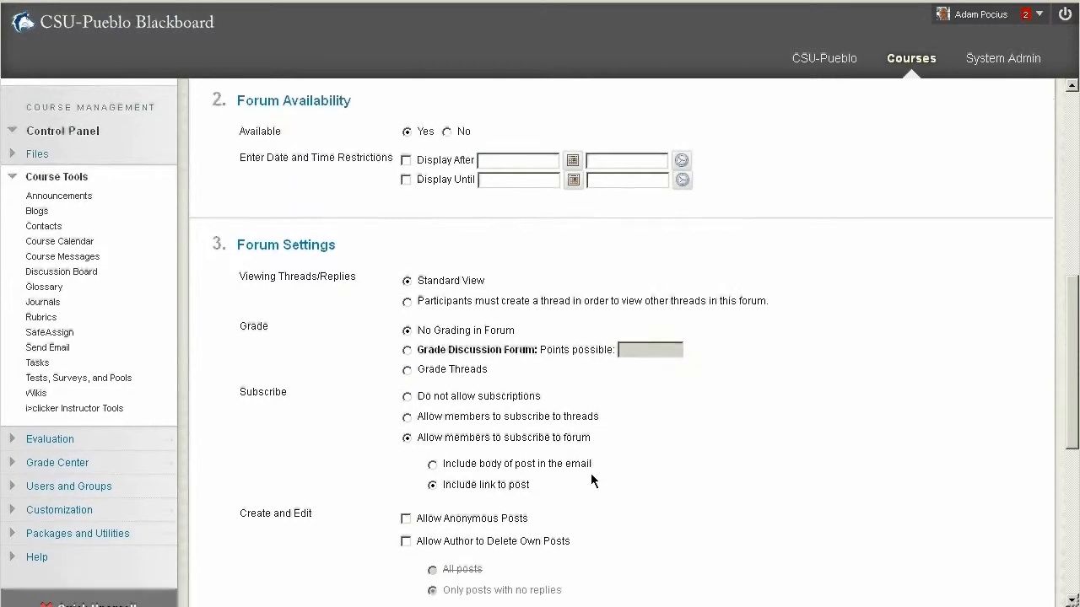
scroll(695, 384, down, 3)
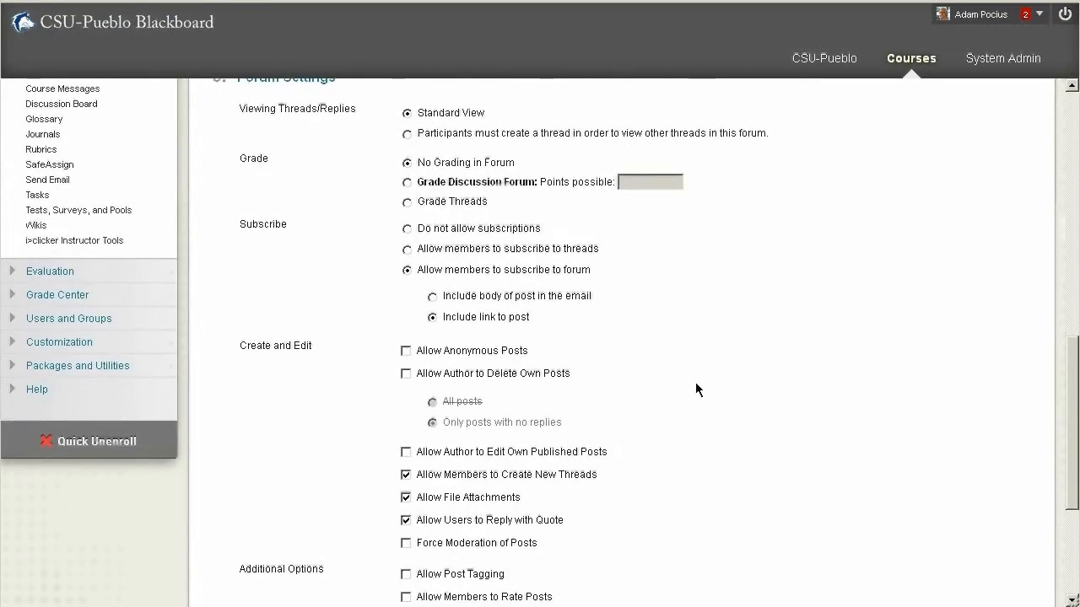
scroll(695, 389, down, 3)
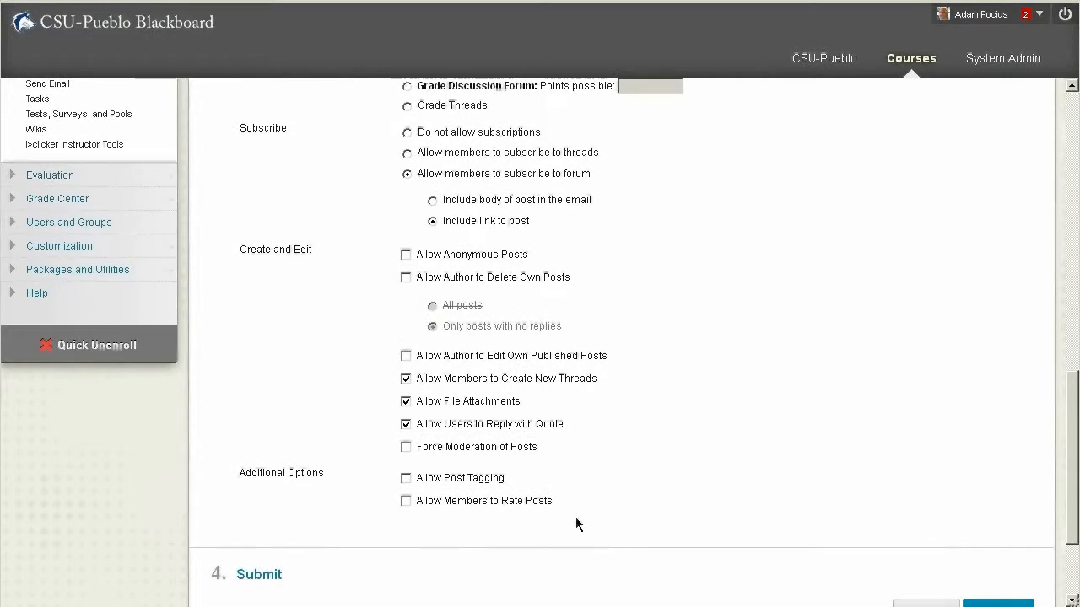
Allow members to rate posts in the forum and submit it
click(405, 501)
scroll(822, 416, down, 3)
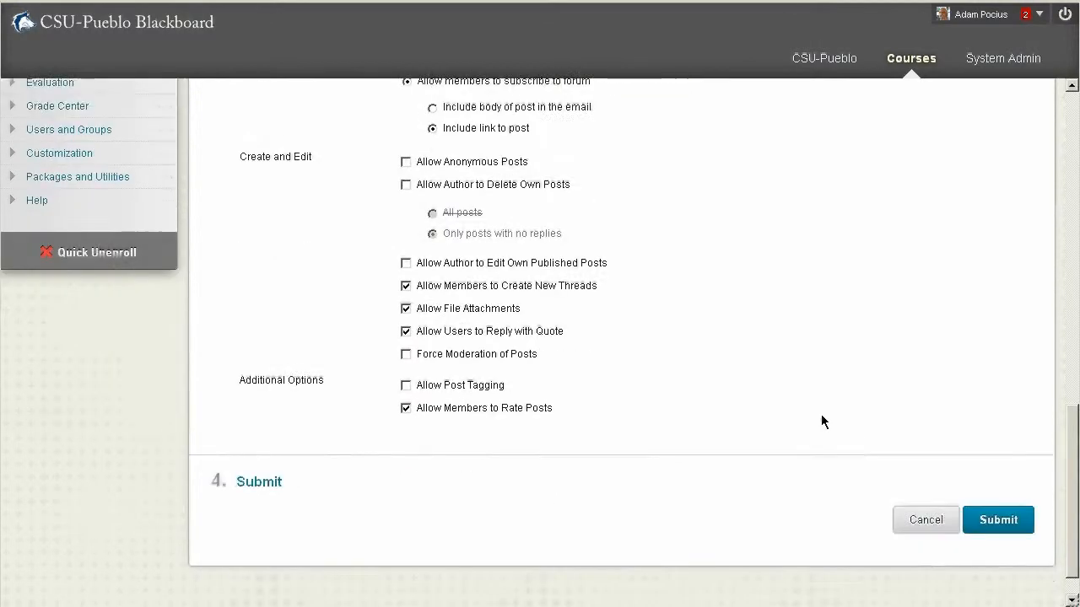
scroll(1008, 488, up, 15)
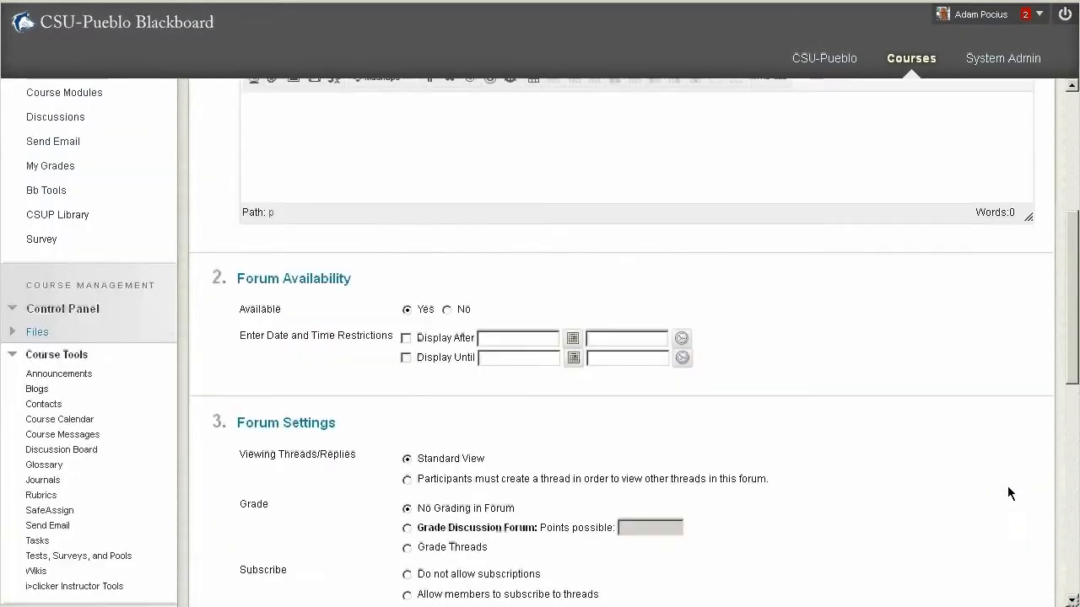
scroll(1007, 486, down, 15)
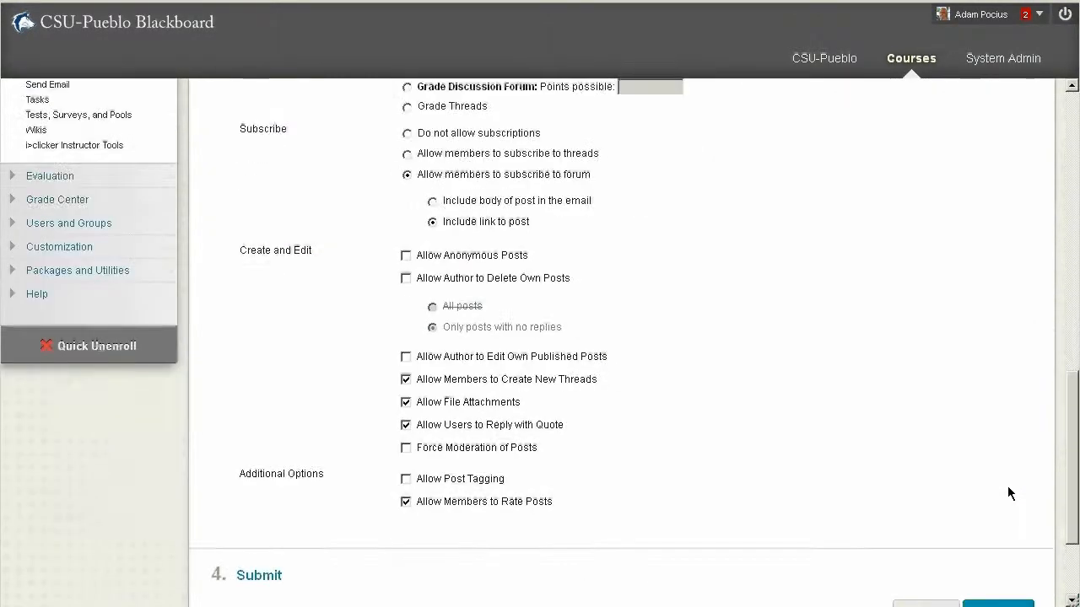
click(985, 484)
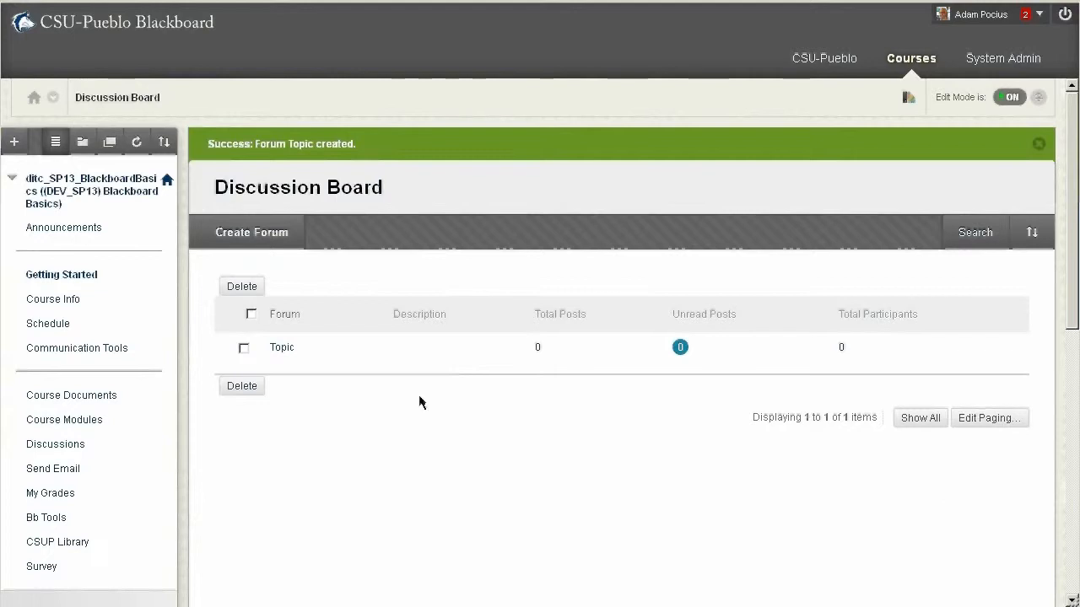
Create a thread in the Topic forum with the subject "Sub topic" and the message "Message", and submit it
click(282, 349)
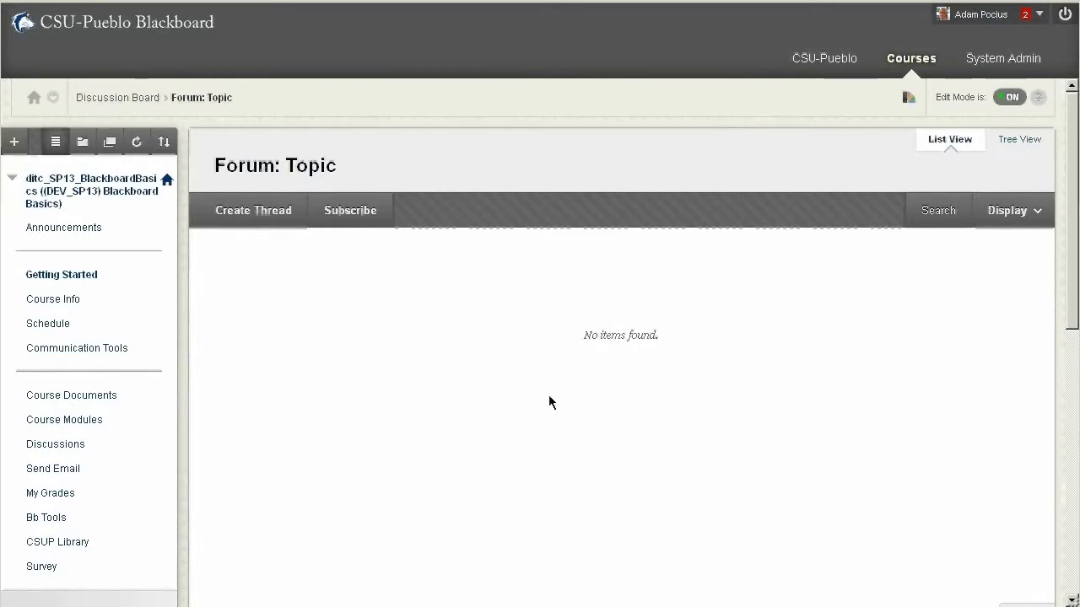
click(236, 217)
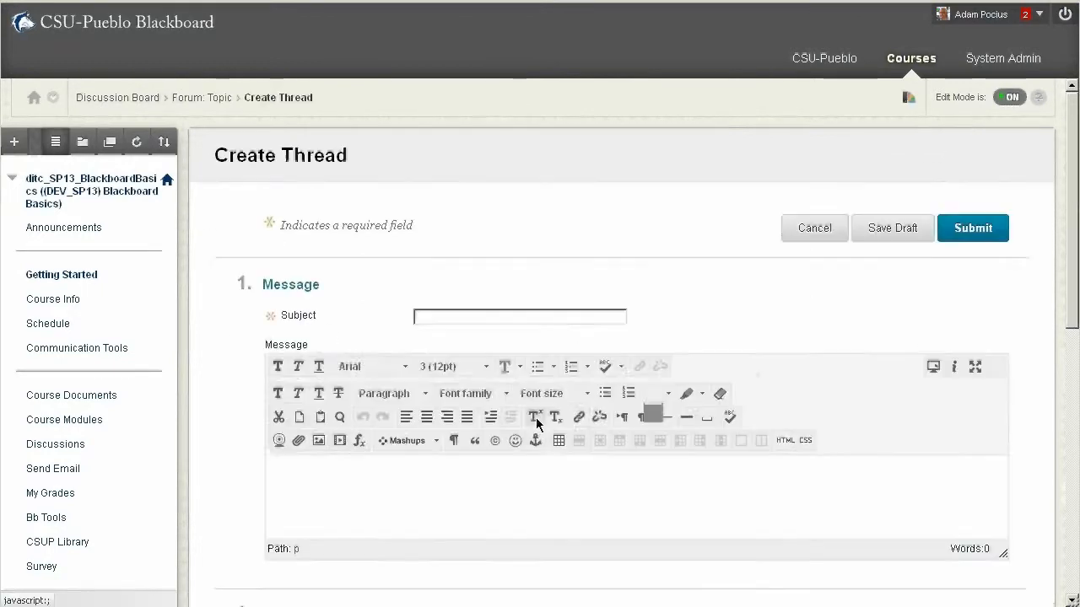
click(430, 313)
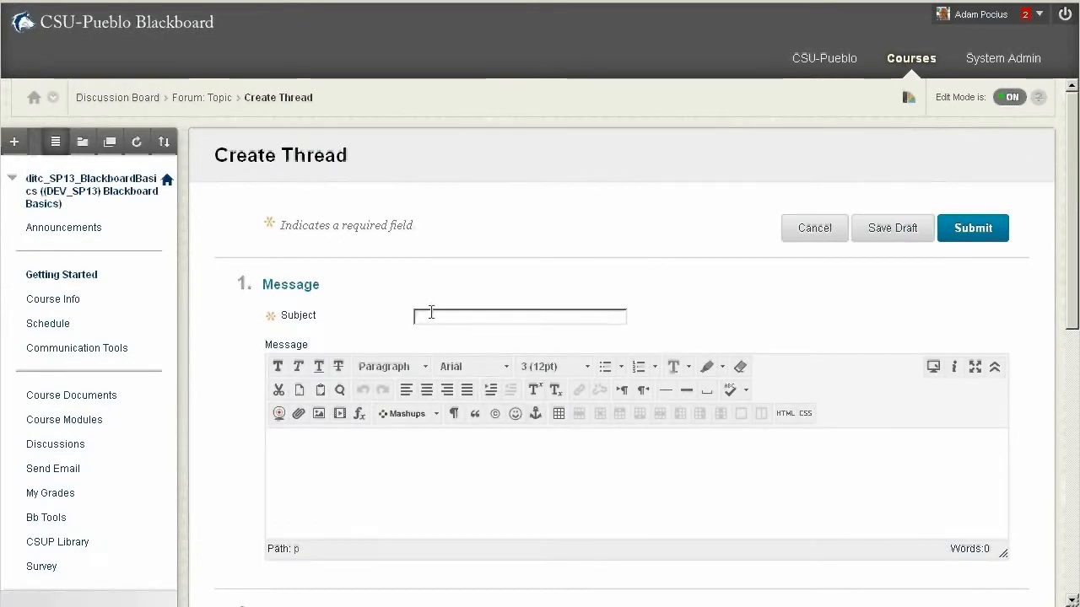
text(Sub-topic)
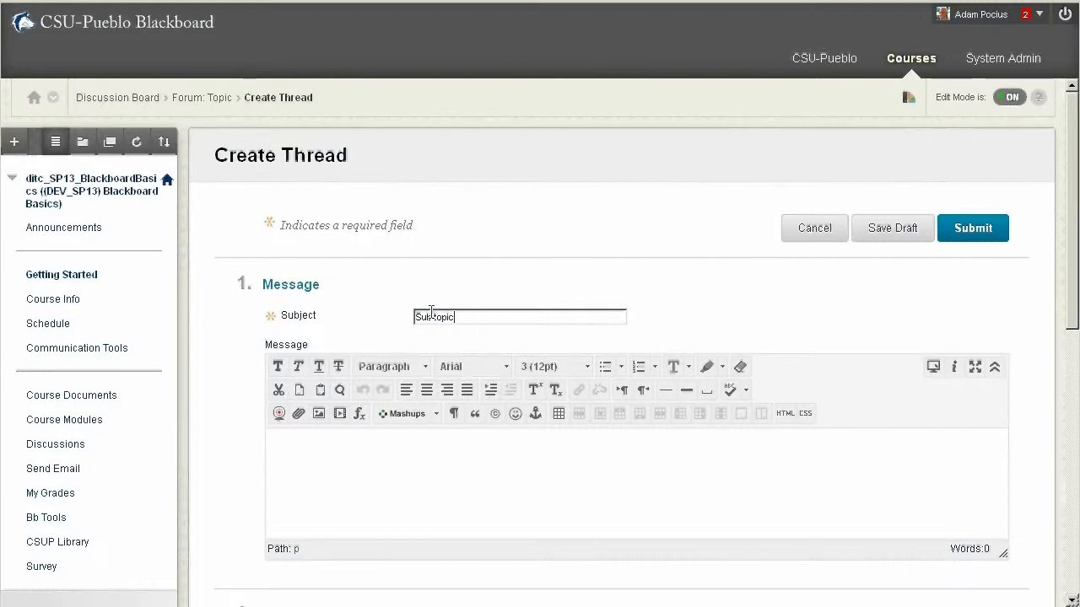
click(455, 497)
scroll(455, 495, down, 3)
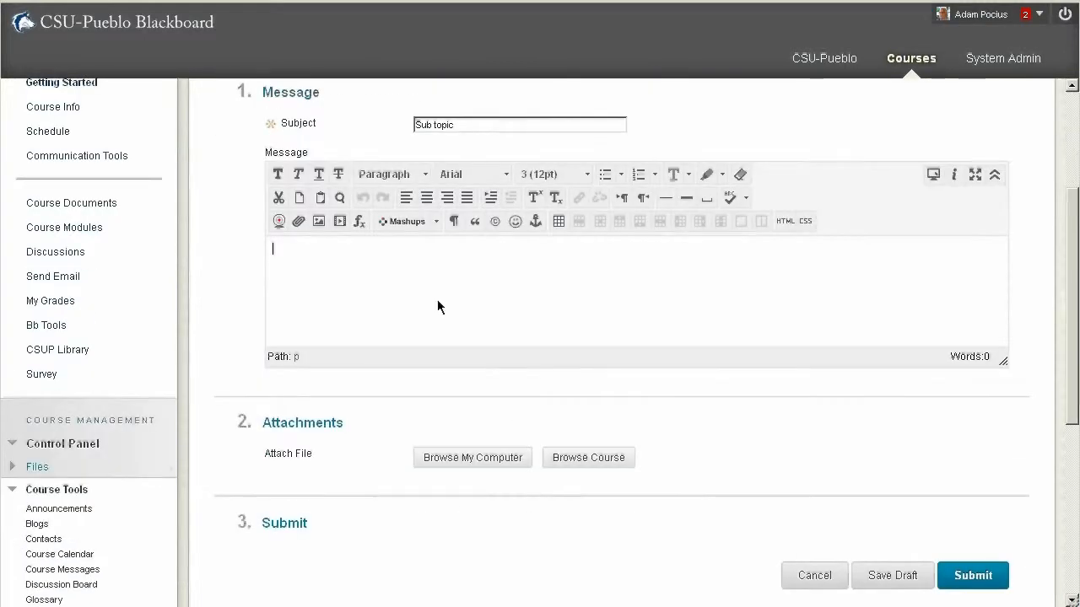
text(Message)
scroll(710, 344, down, 1)
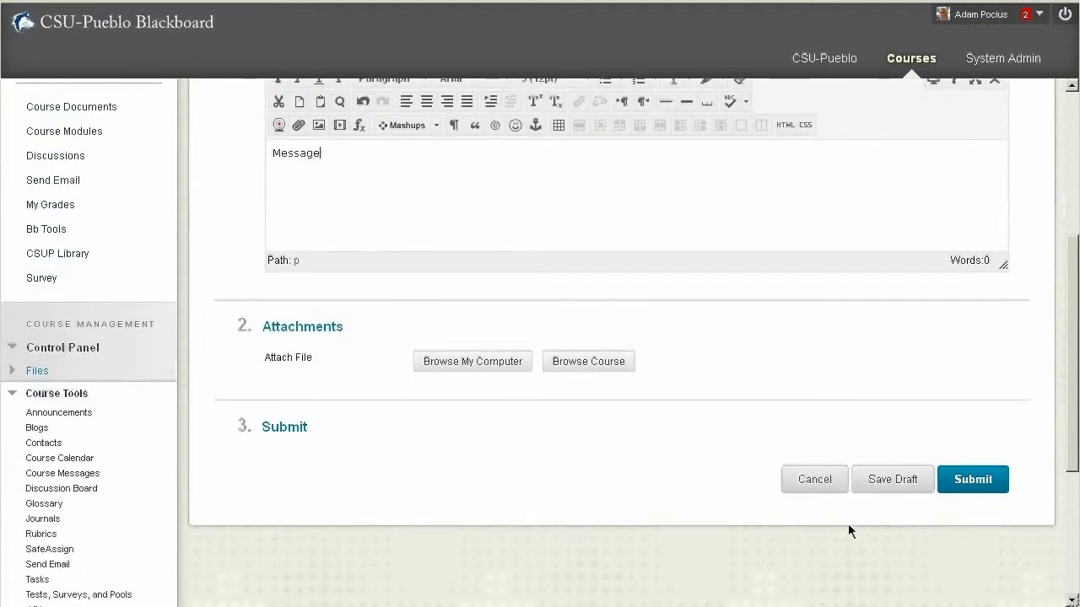
click(993, 487)
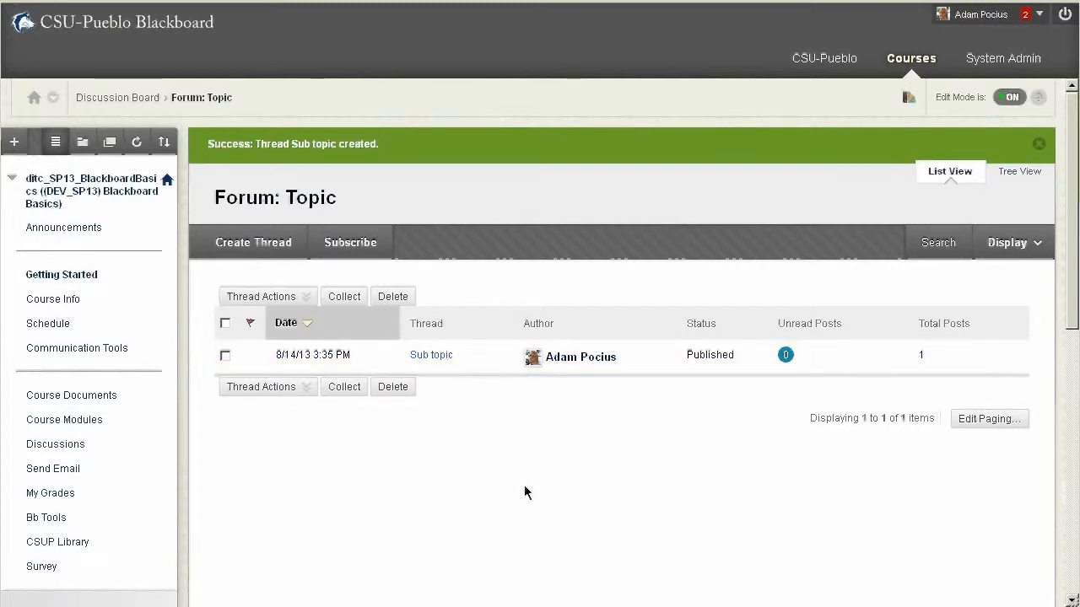
Create a second thread in the Topic forum with "asdf" as both subject and message, and submit it
click(287, 252)
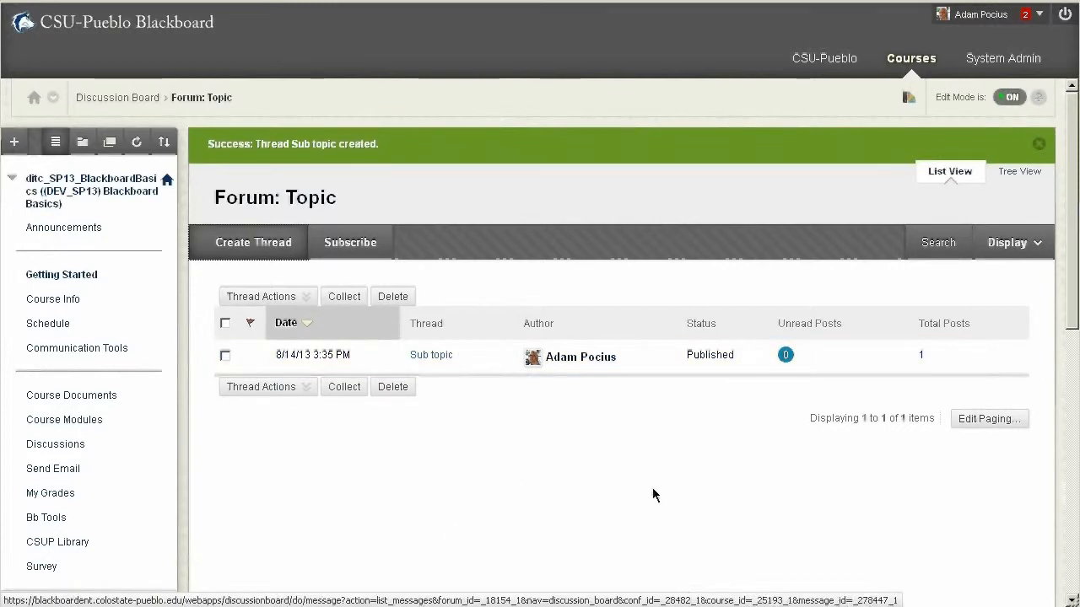
click(479, 319)
text(asdf)
click(790, 486)
text(asdf)
click(983, 229)
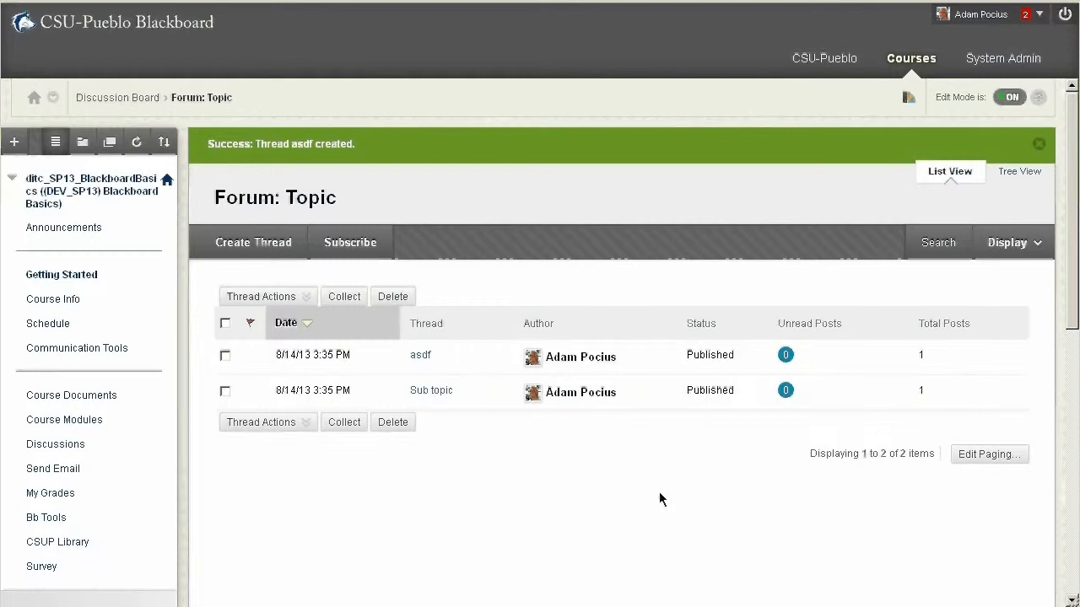
Open the asdf thread and submit a reply to its post reading "Hello great post!"
click(419, 357)
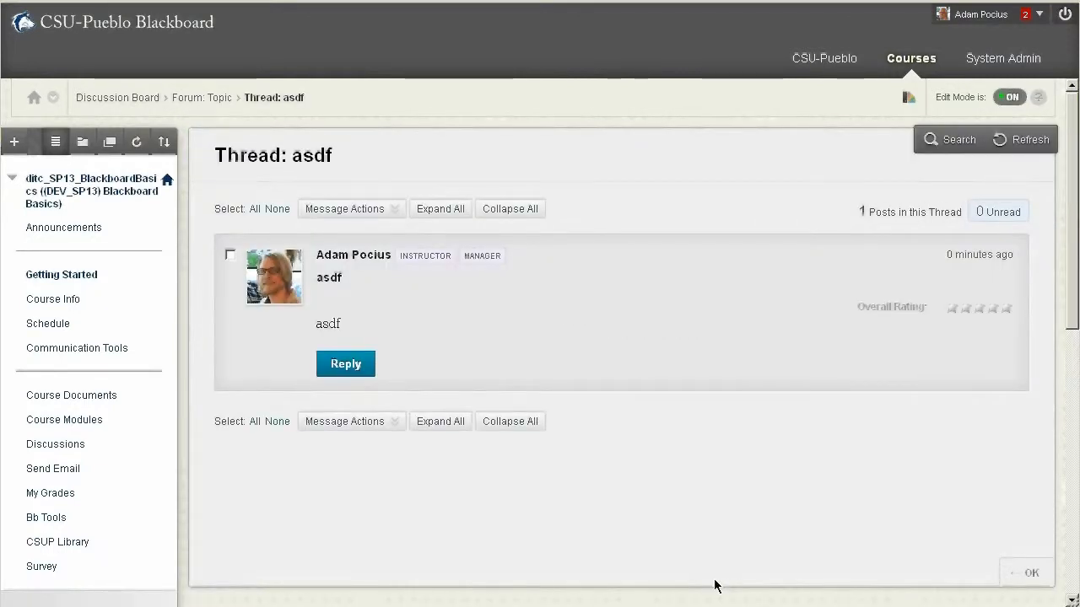
scroll(717, 512, down, 3)
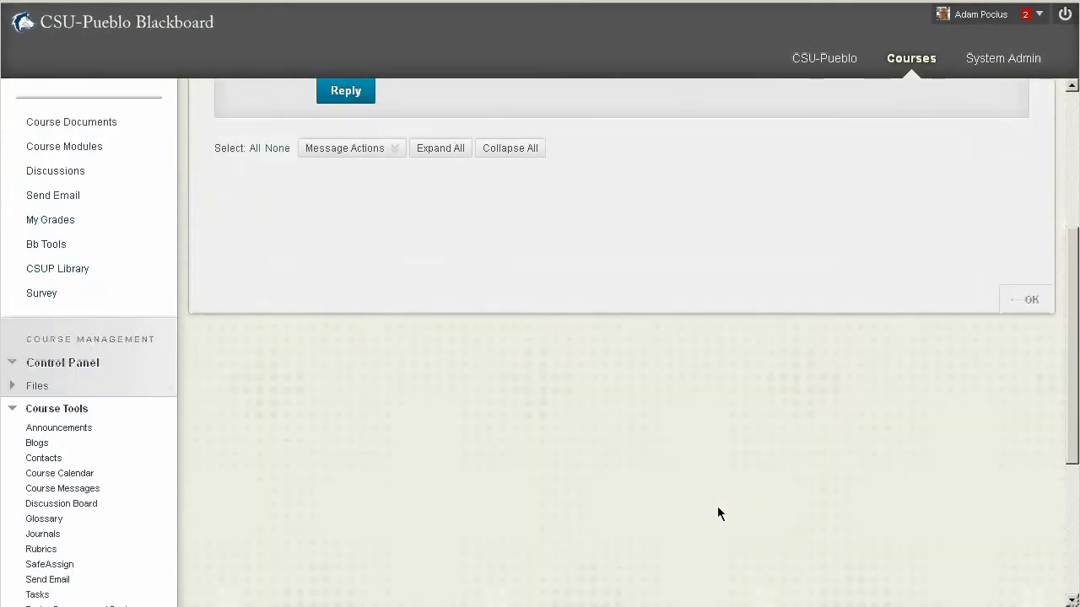
scroll(718, 513, up, 3)
click(369, 368)
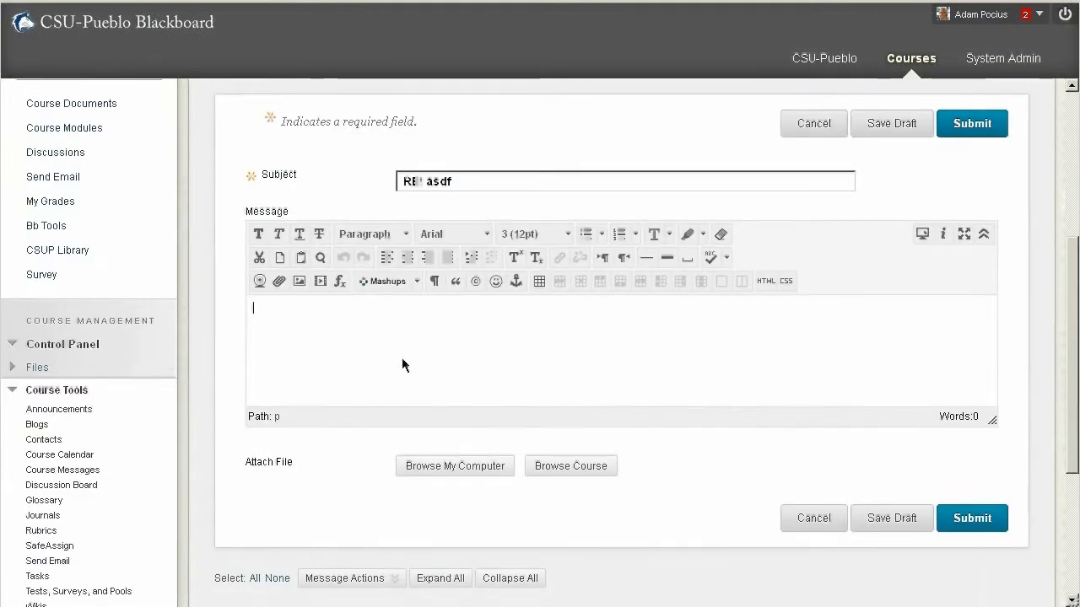
text(Hello g)
key(BackSpace)
text(great post!)
click(972, 518)
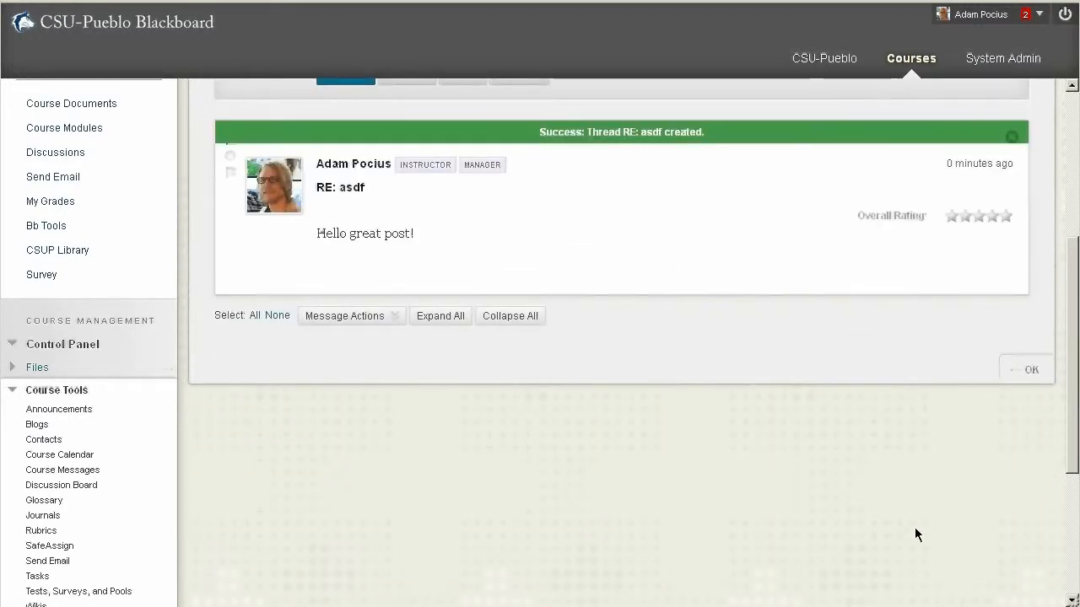
Look over the post and reply in the asdf thread, including the message actions, and return to the Communication Tools area
scroll(914, 528, up, 4)
mouse_move(805, 426)
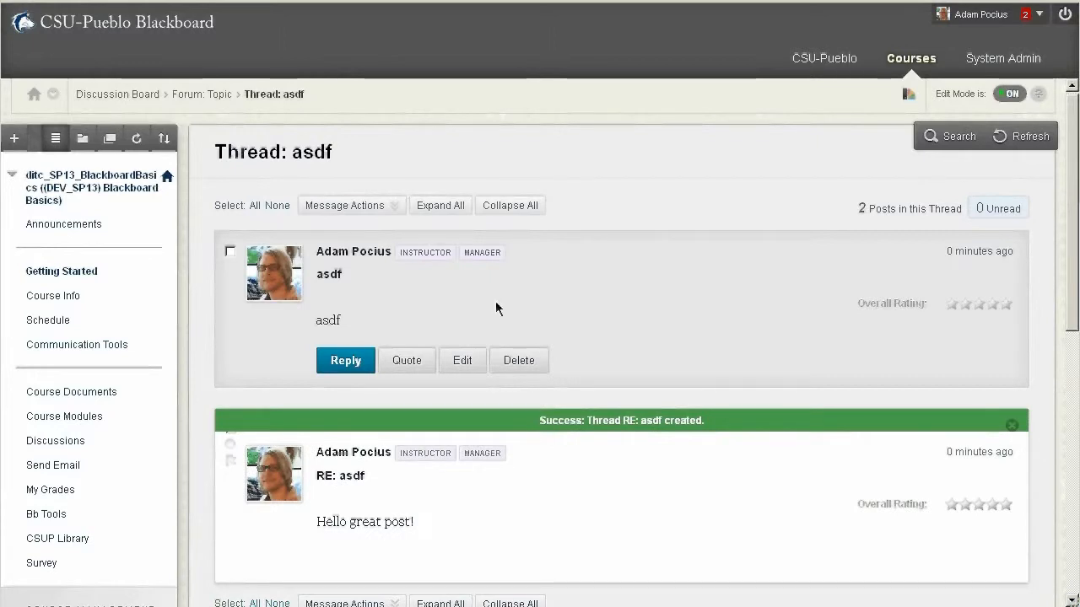
mouse_move(557, 456)
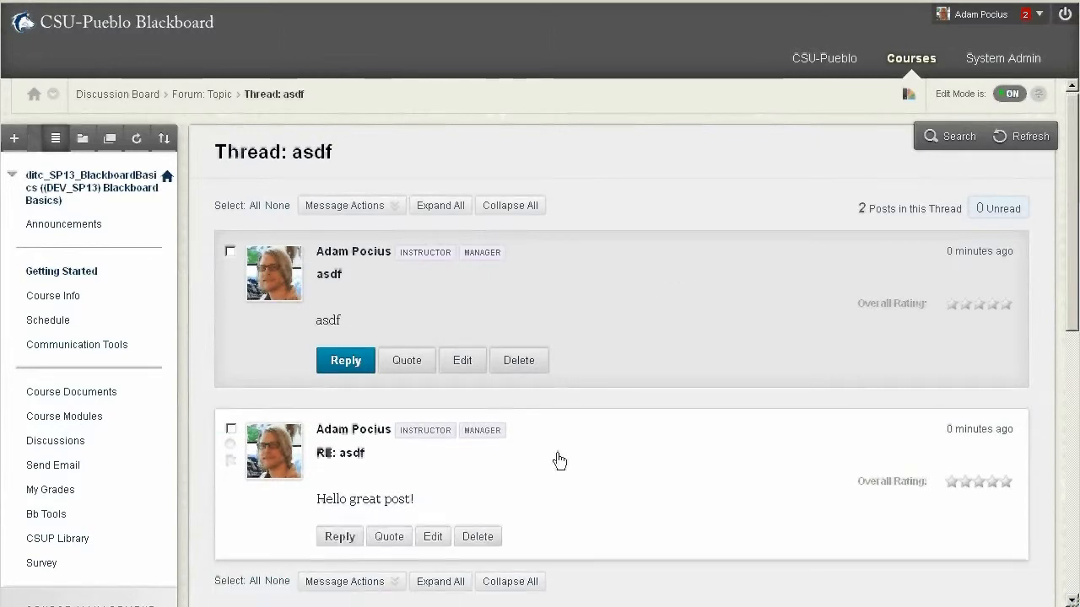
scroll(619, 524, down, 2)
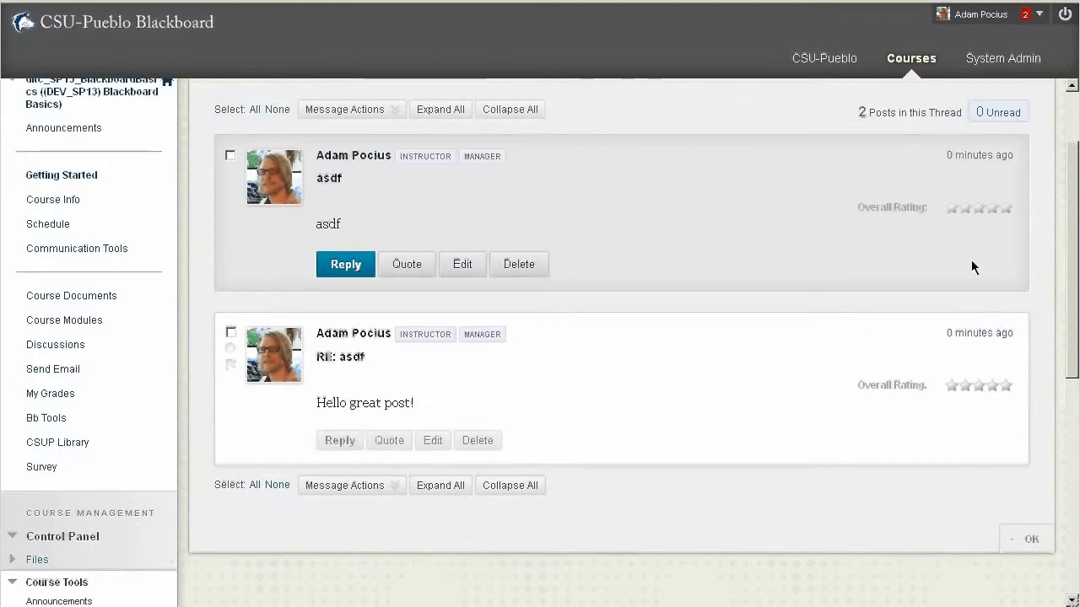
scroll(988, 214, up, 2)
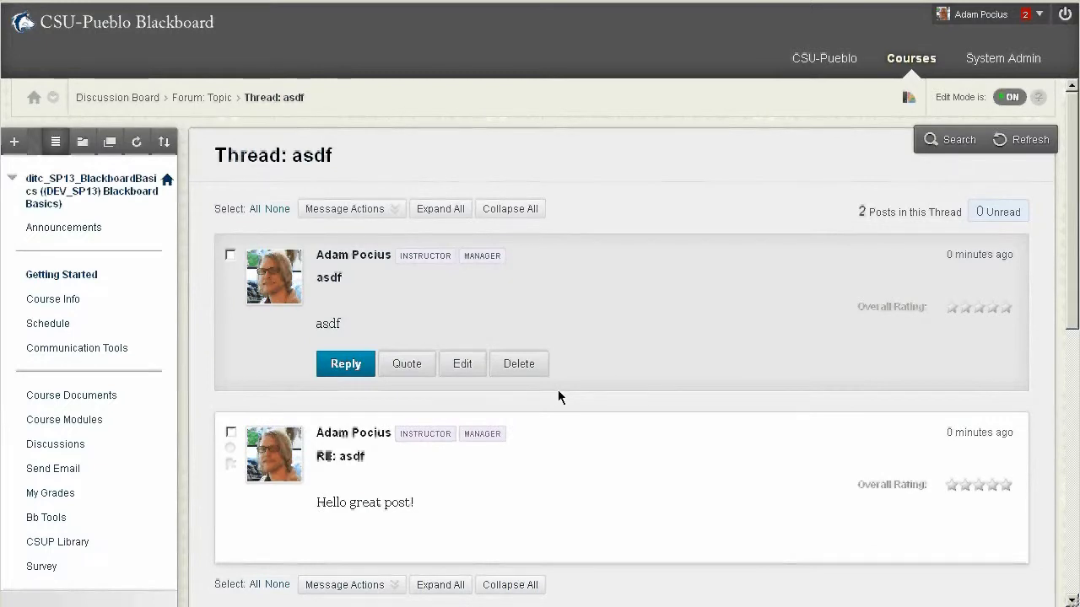
click(344, 208)
click(72, 357)
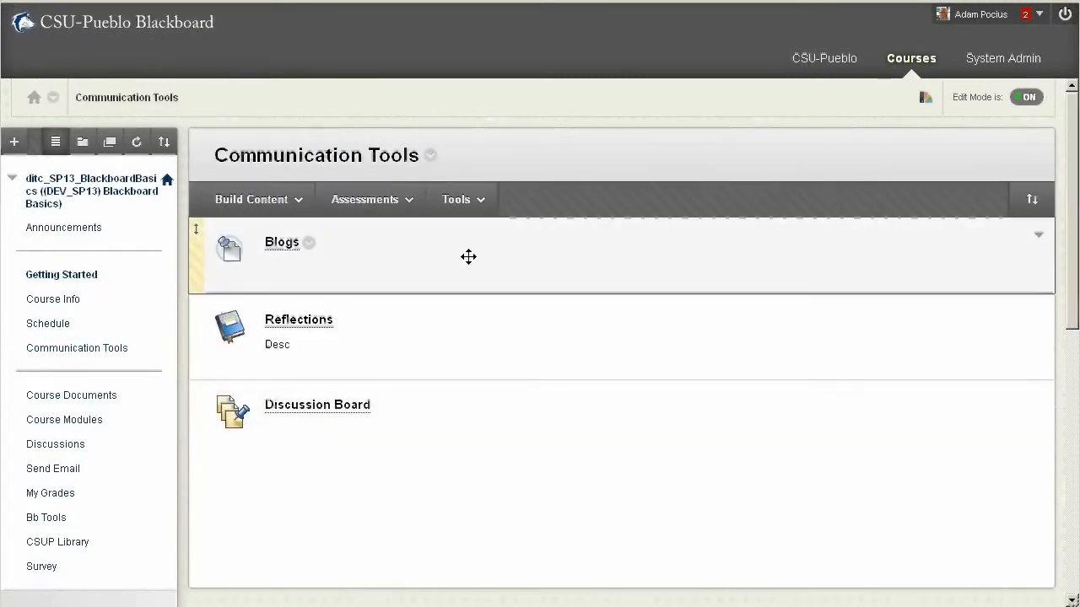
Add a link to the Wikis page, named Wikis, in the Communication Tools area and submit it
click(476, 200)
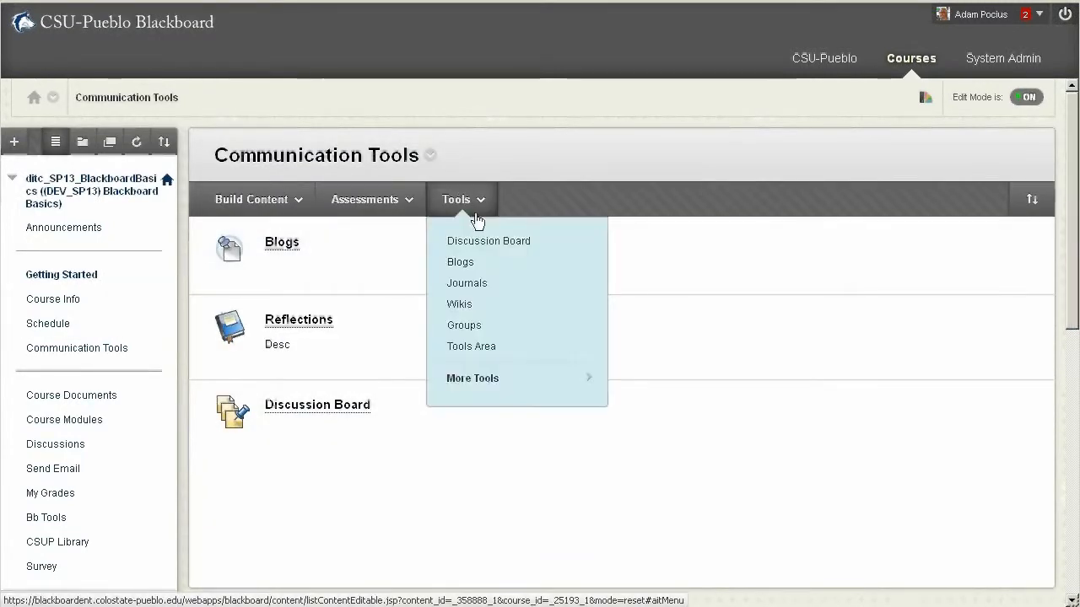
click(483, 306)
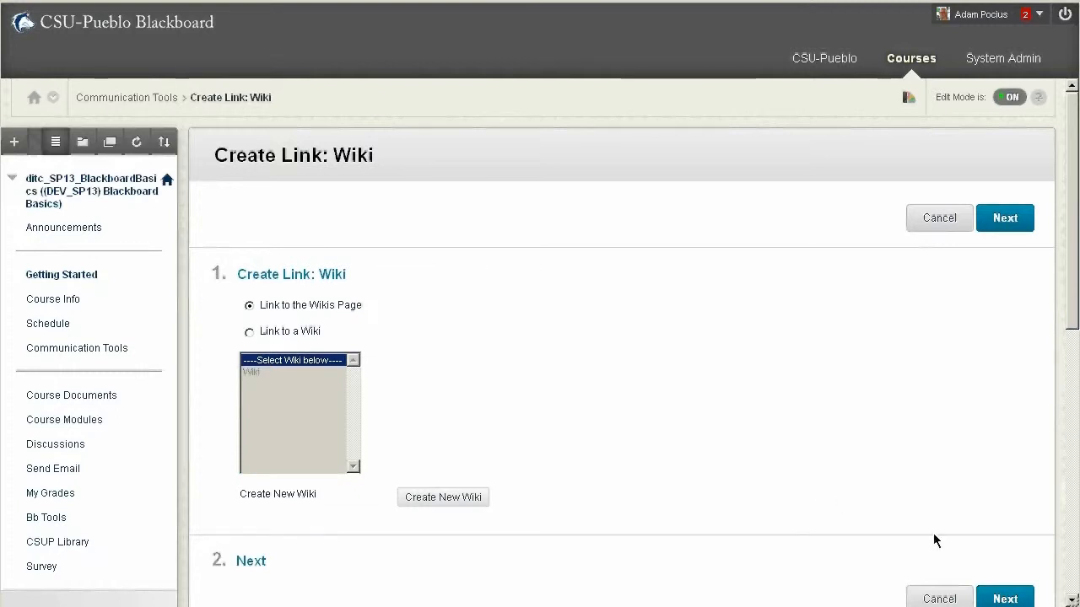
click(1006, 596)
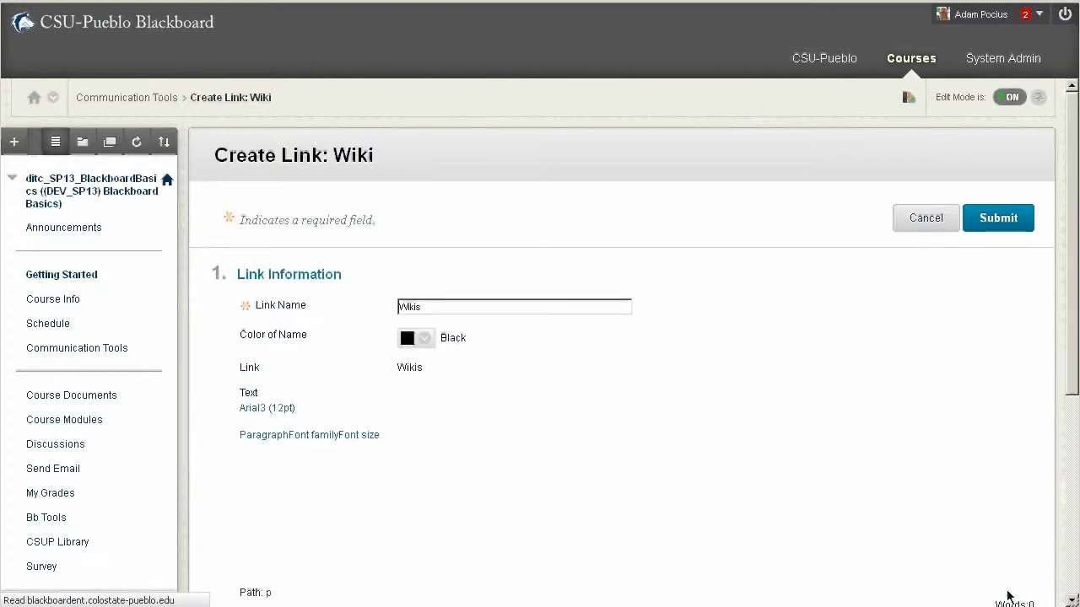
scroll(789, 298, down, 10)
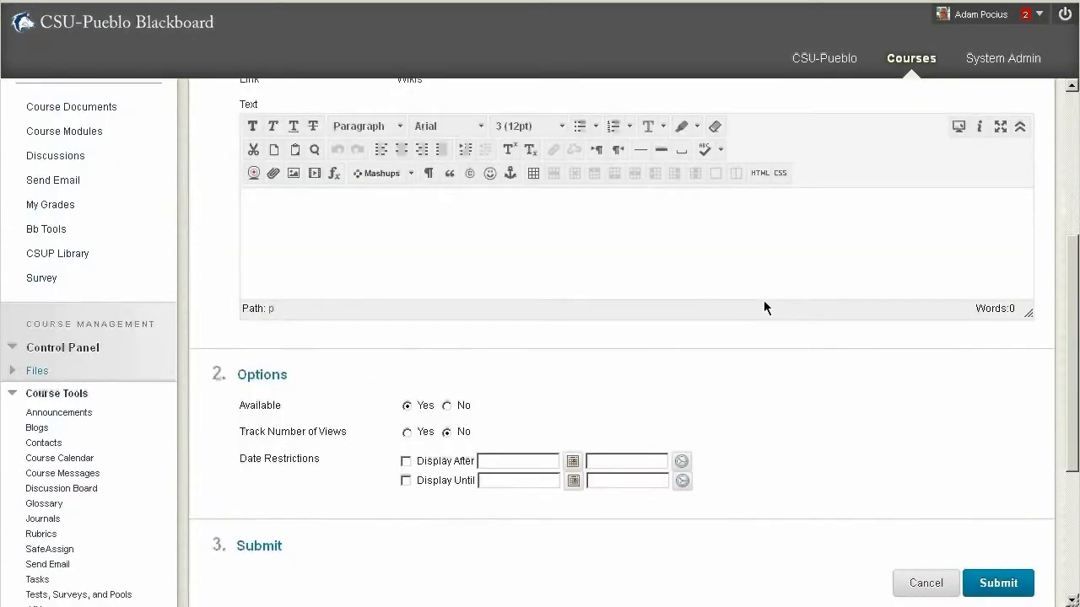
click(1000, 337)
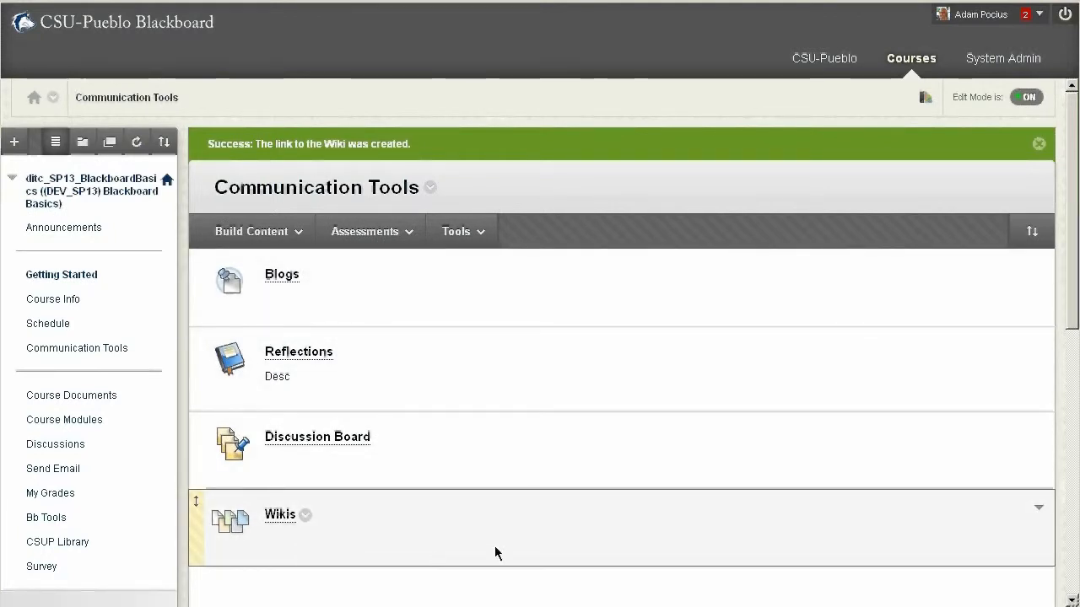
click(370, 231)
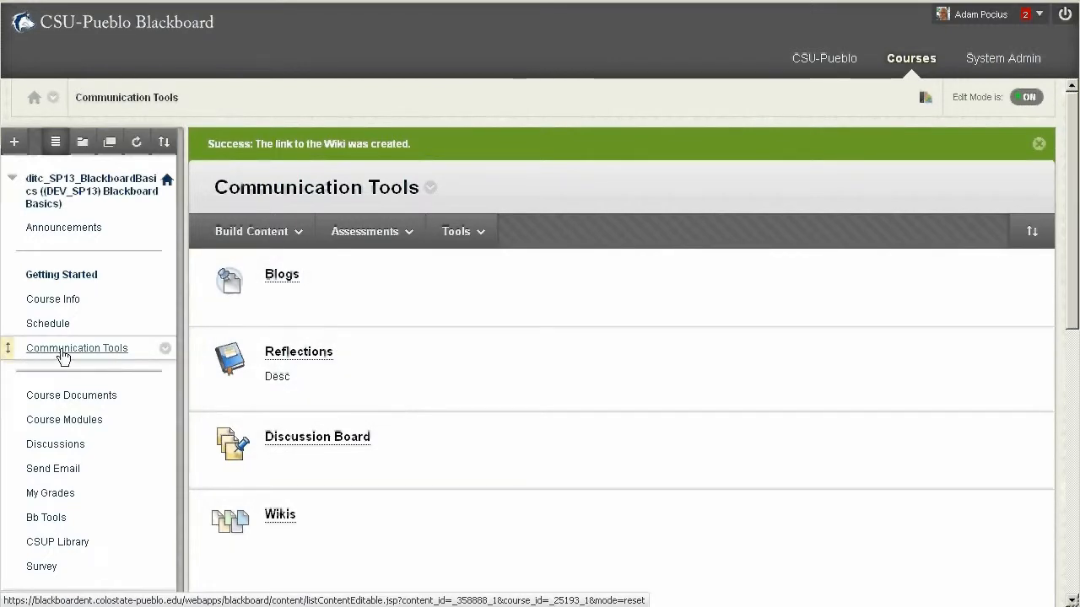
scroll(718, 393, down, 5)
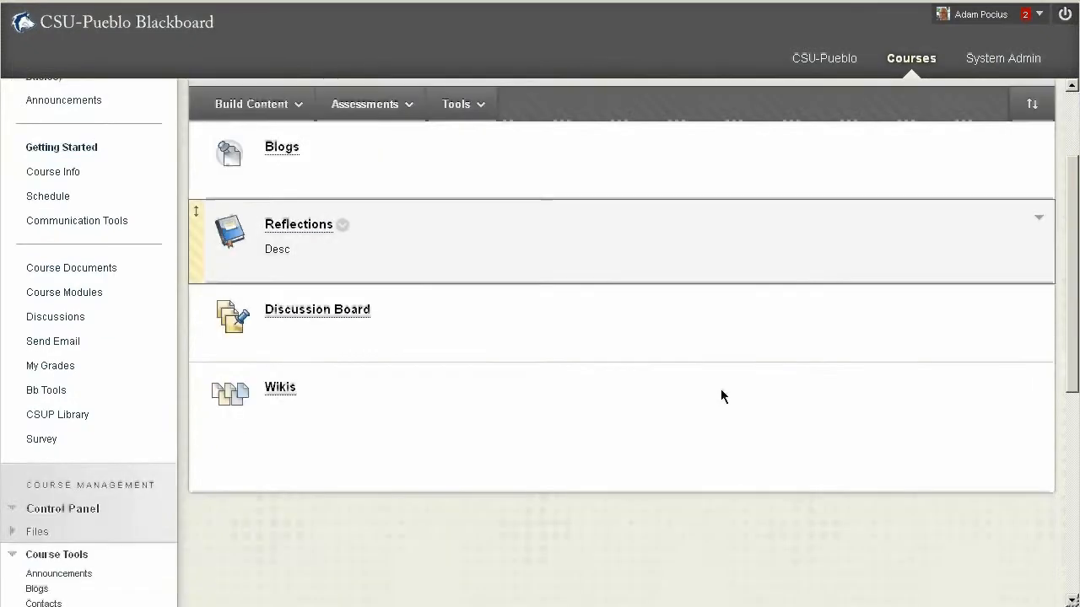
scroll(720, 393, up, 5)
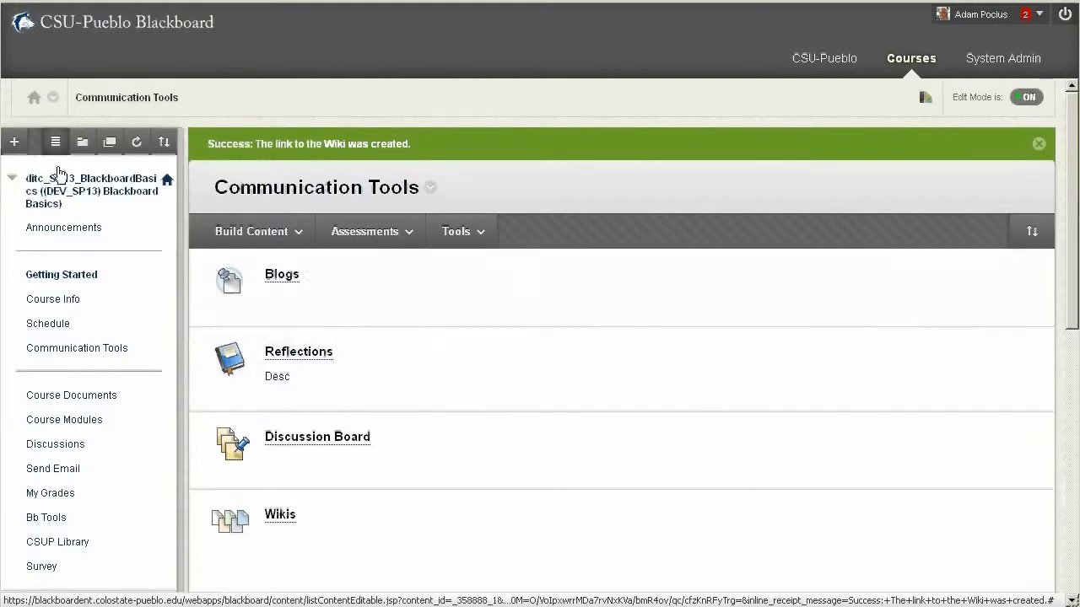
Add a tool link named "Bloggy" of type Blogs to the course menu, available to users
click(16, 143)
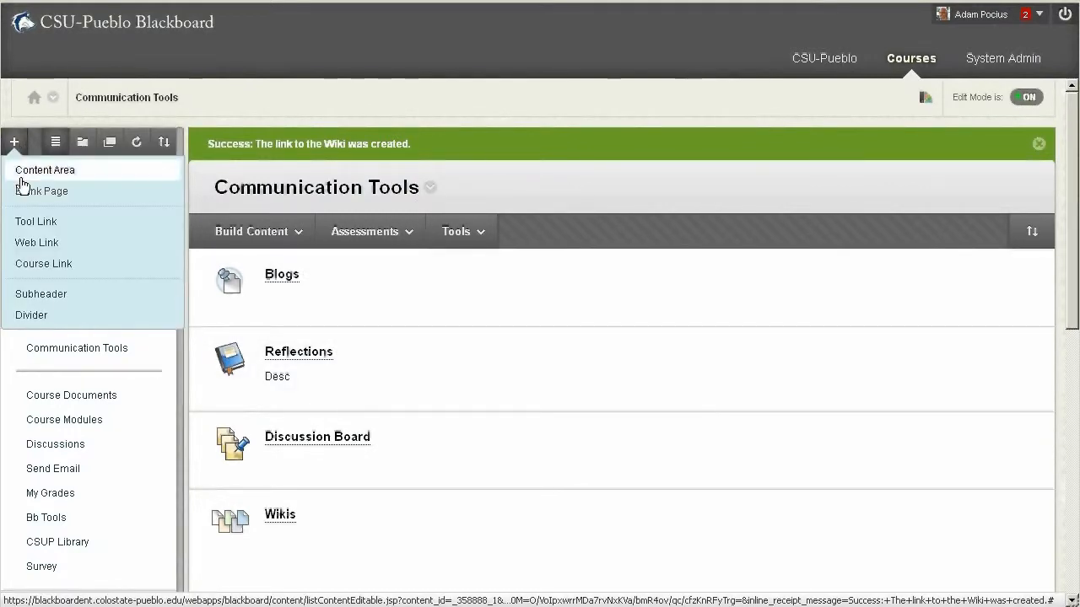
click(27, 222)
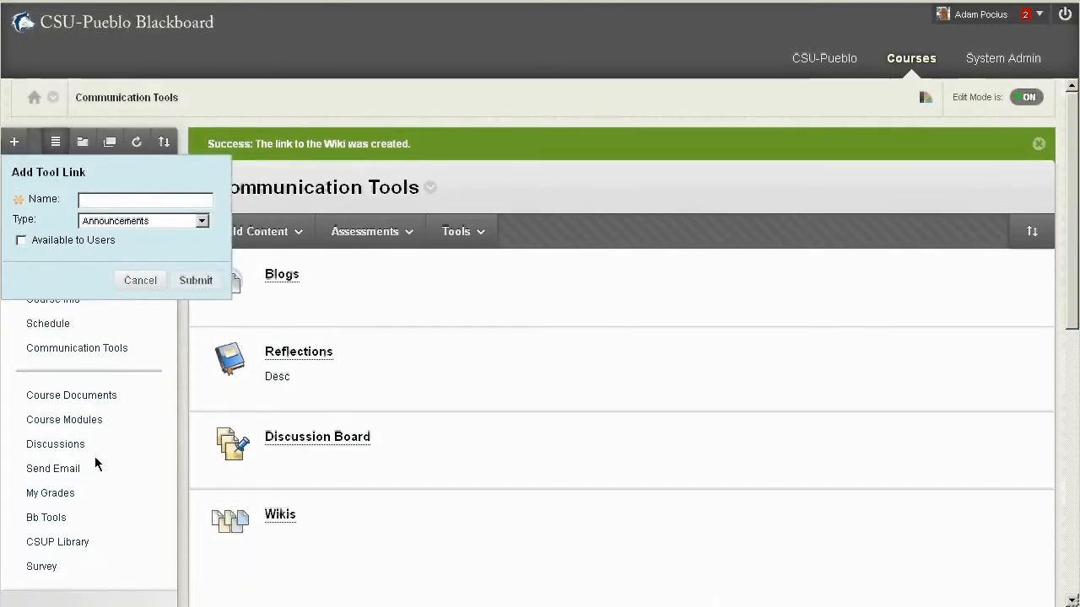
click(202, 222)
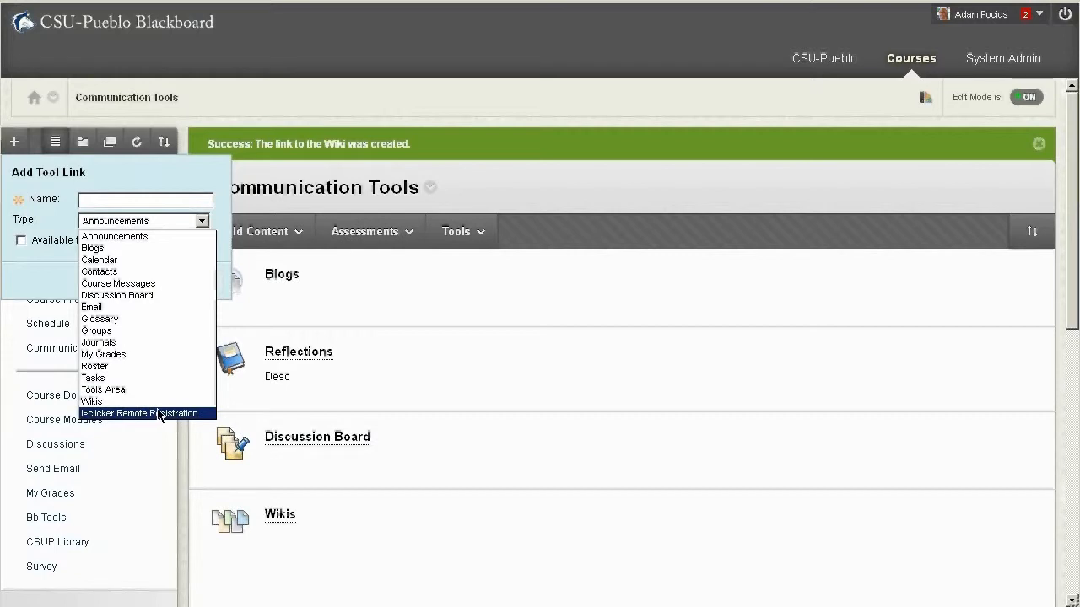
click(111, 253)
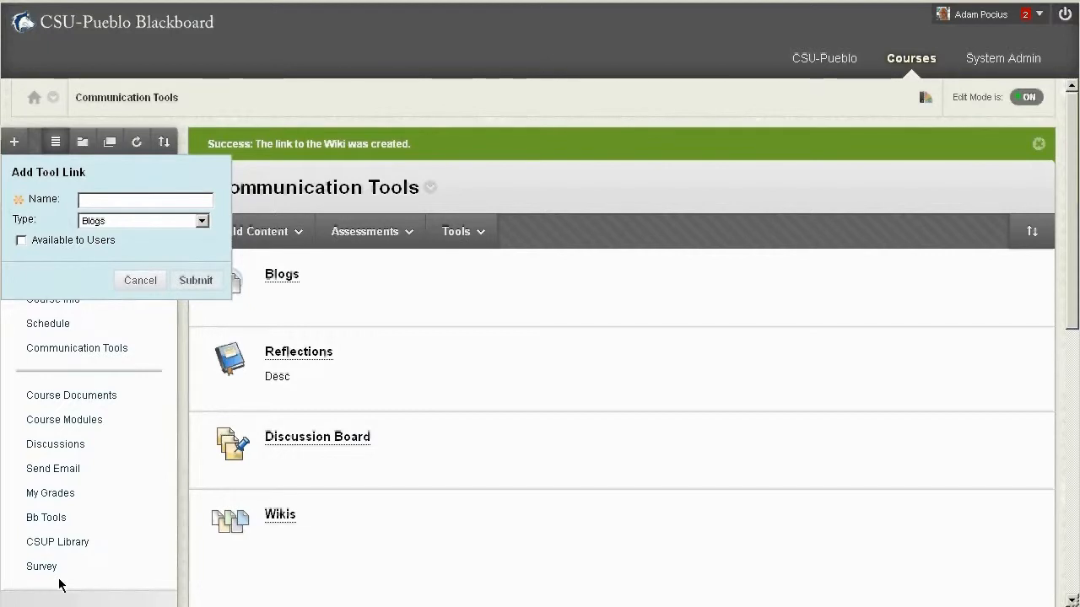
click(21, 241)
text(B)
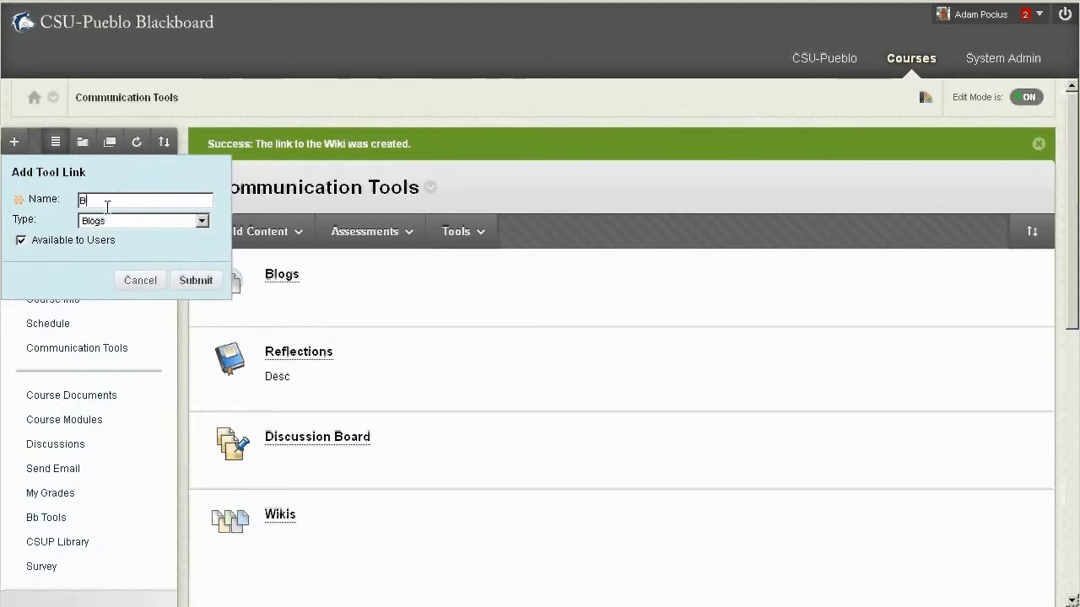
text(loggy)
click(194, 280)
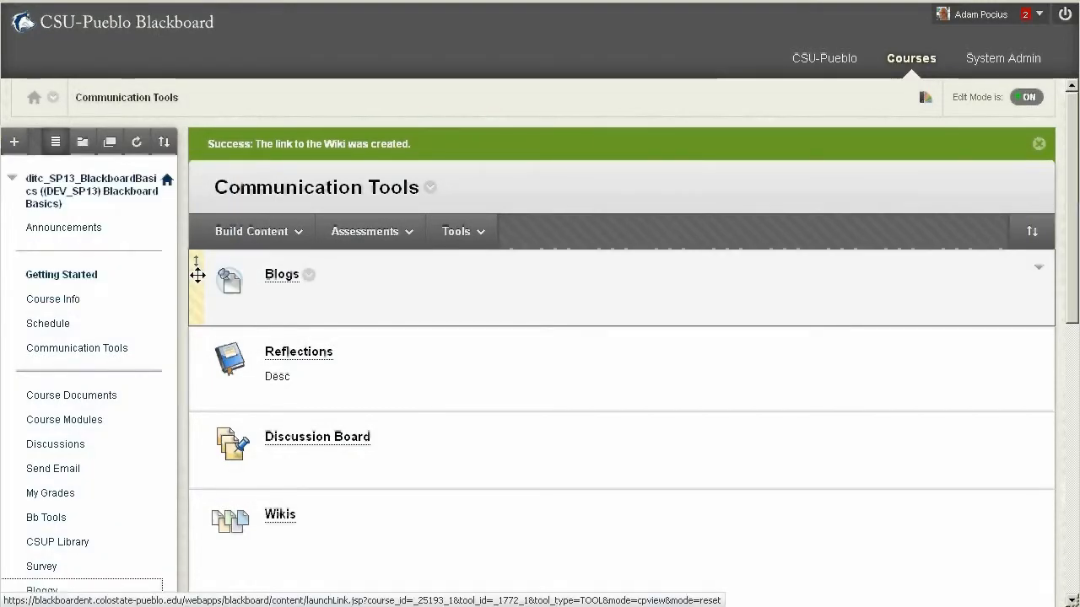
Move the Bloggy link directly below Communication Tools in the course menu, and check the page it opens
scroll(122, 593, down, 1)
scroll(122, 593, down, 3)
scroll(75, 403, up, 2)
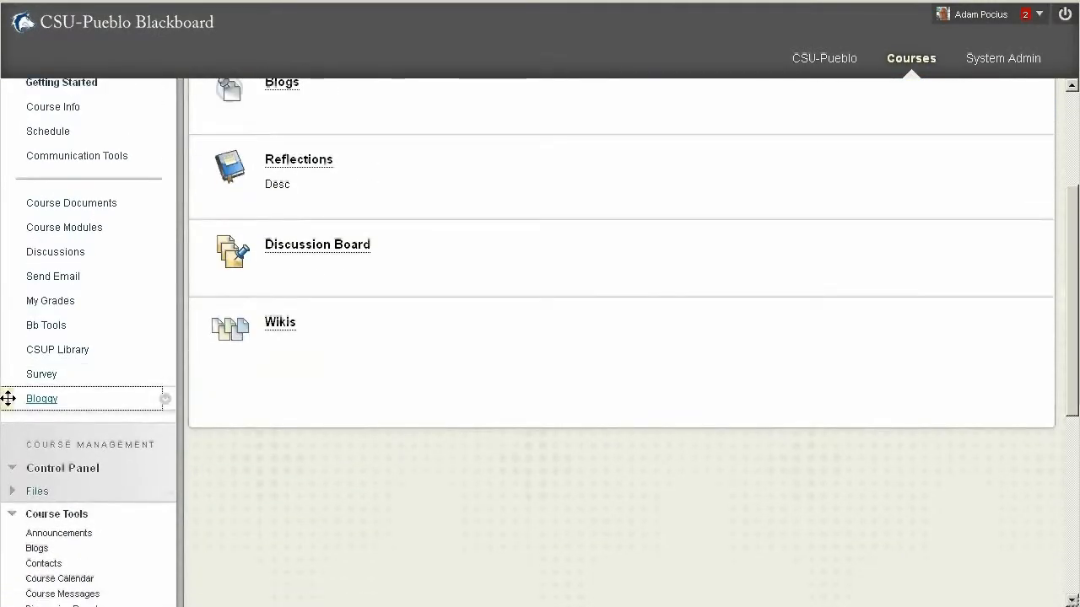
drag(8, 398, 43, 372)
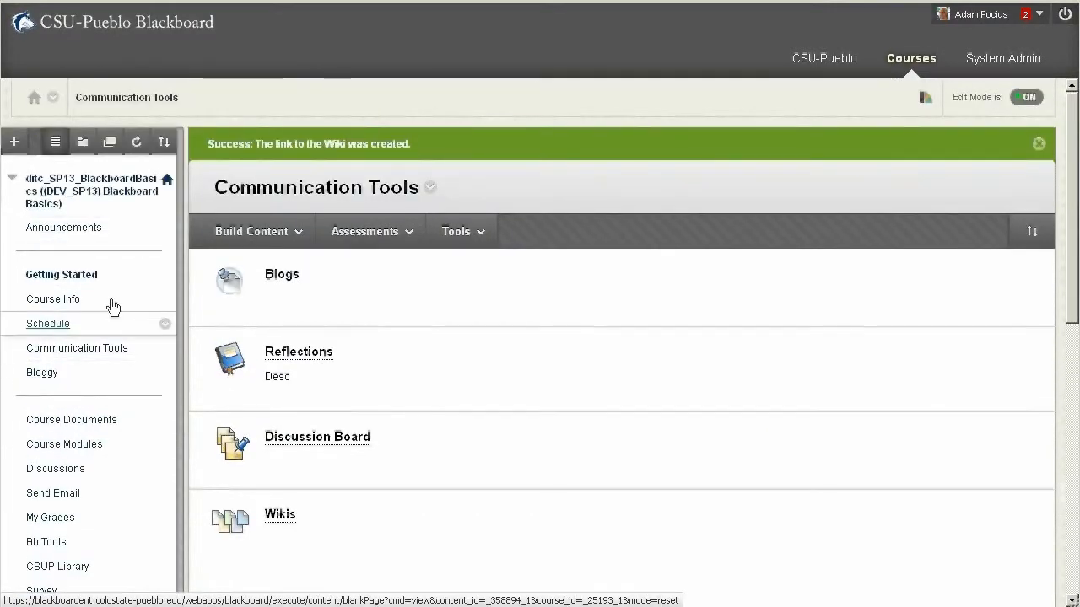
click(42, 372)
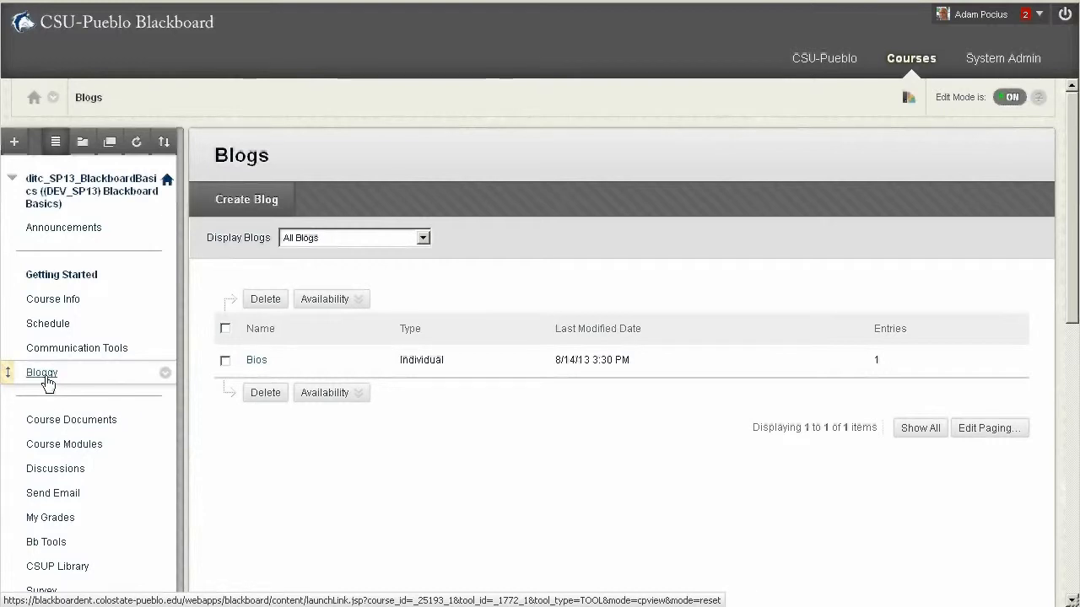
click(81, 348)
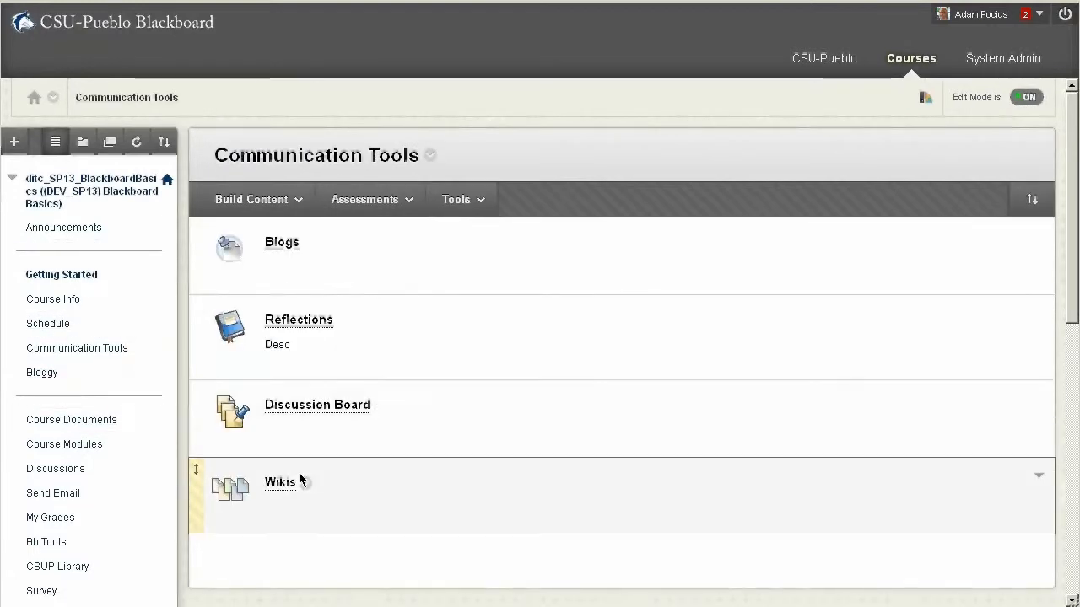
Create a wiki named "Wiki 2" in the course's Wikis tool, keeping the default availability, participation and grading settings, and submit it
scroll(306, 484, down, 3)
scroll(248, 455, down, 3)
click(49, 538)
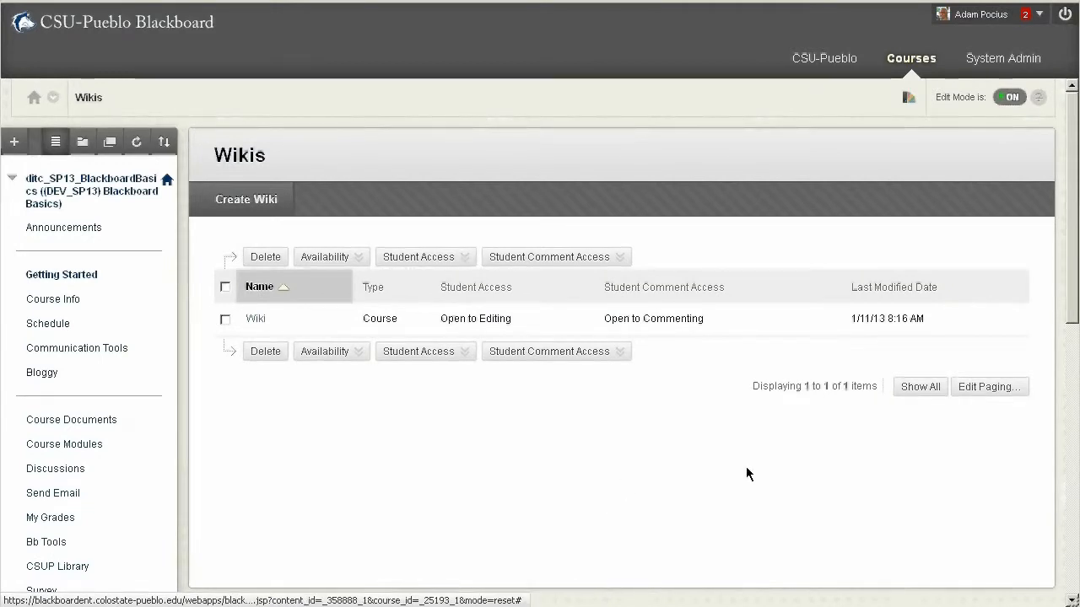
click(236, 206)
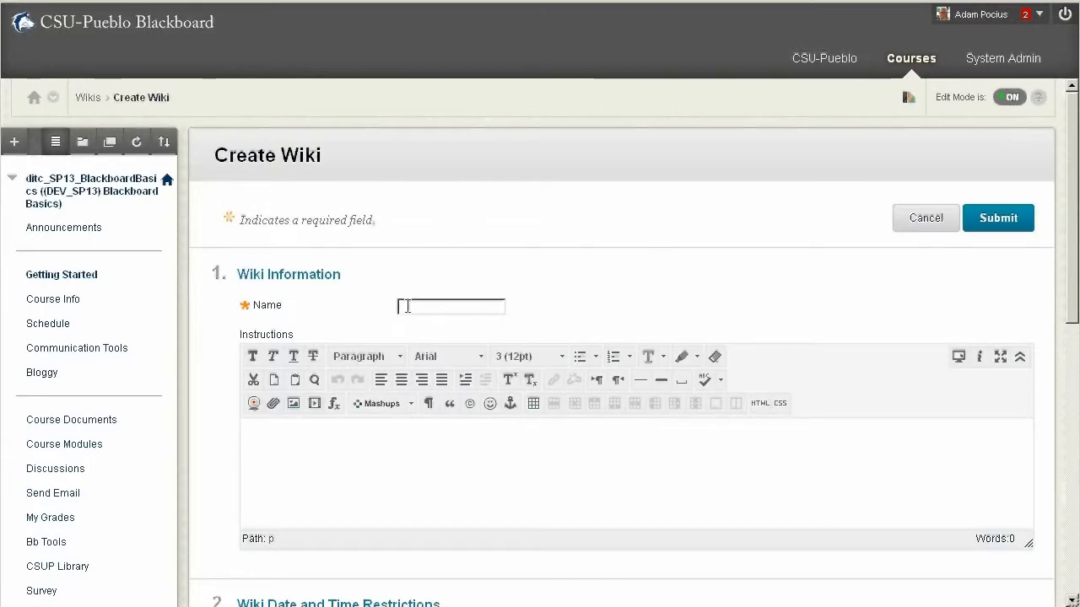
text(Wiki 2)
click(483, 512)
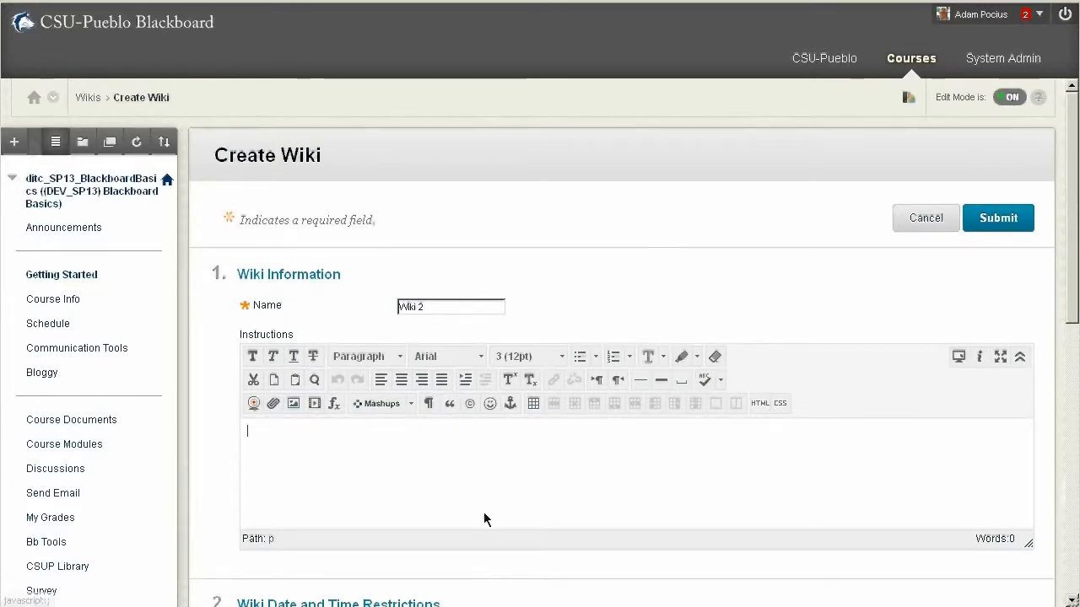
scroll(483, 511, down, 2)
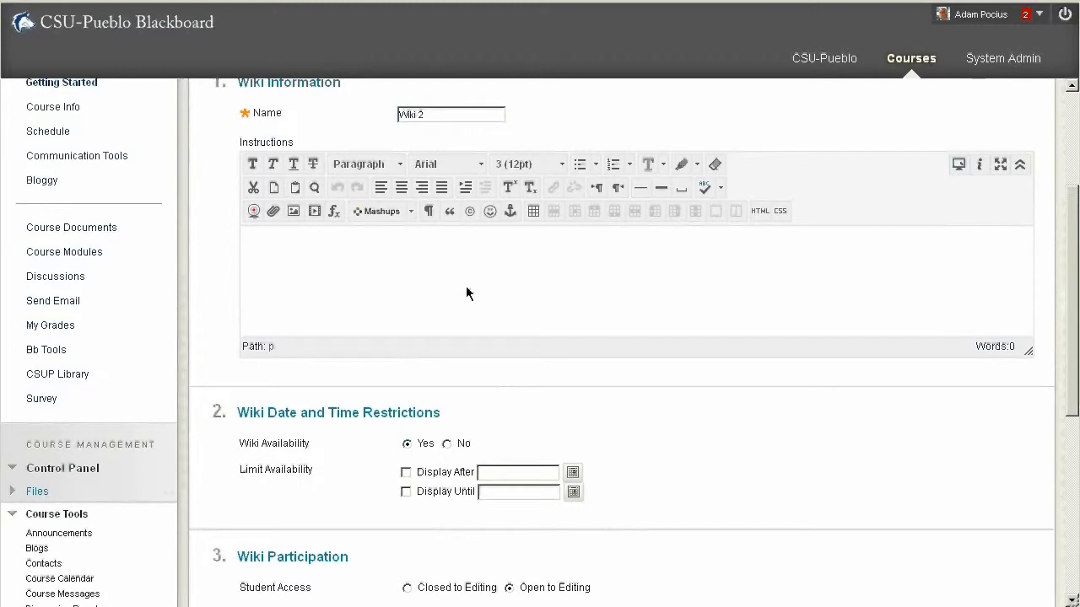
scroll(468, 292, down, 2)
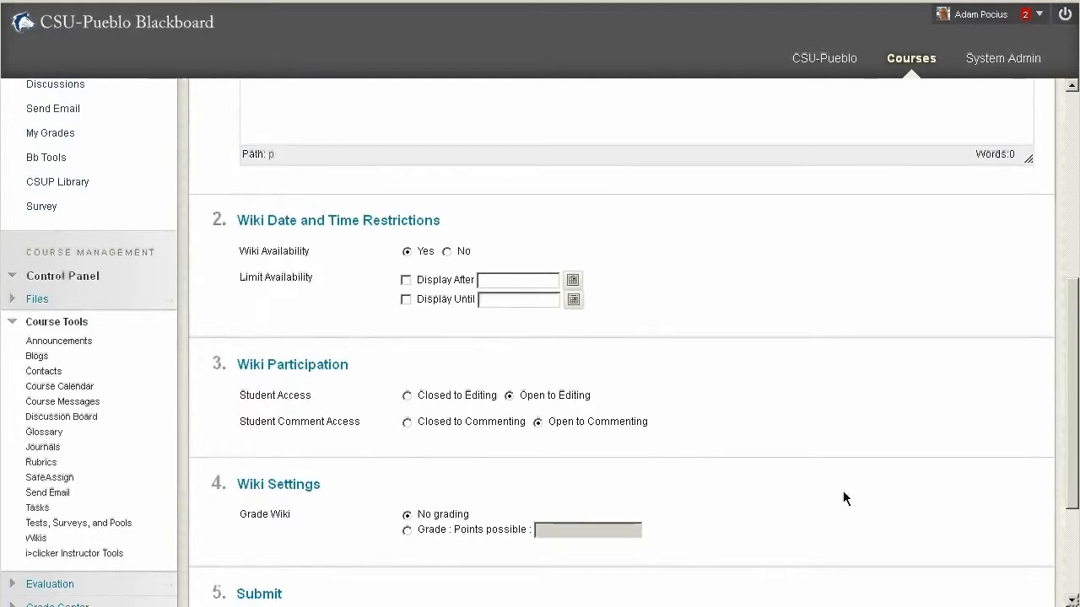
scroll(843, 497, down, 3)
click(977, 466)
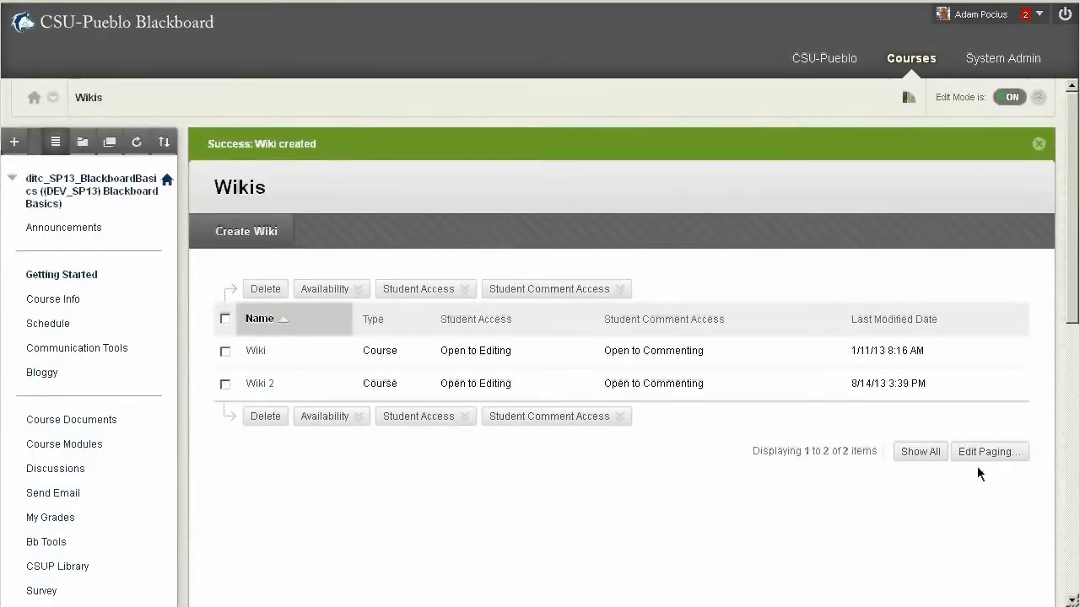
Create the home page of Wiki 2 with the name "Idea" and the content "This is my idea.", and submit it
click(261, 386)
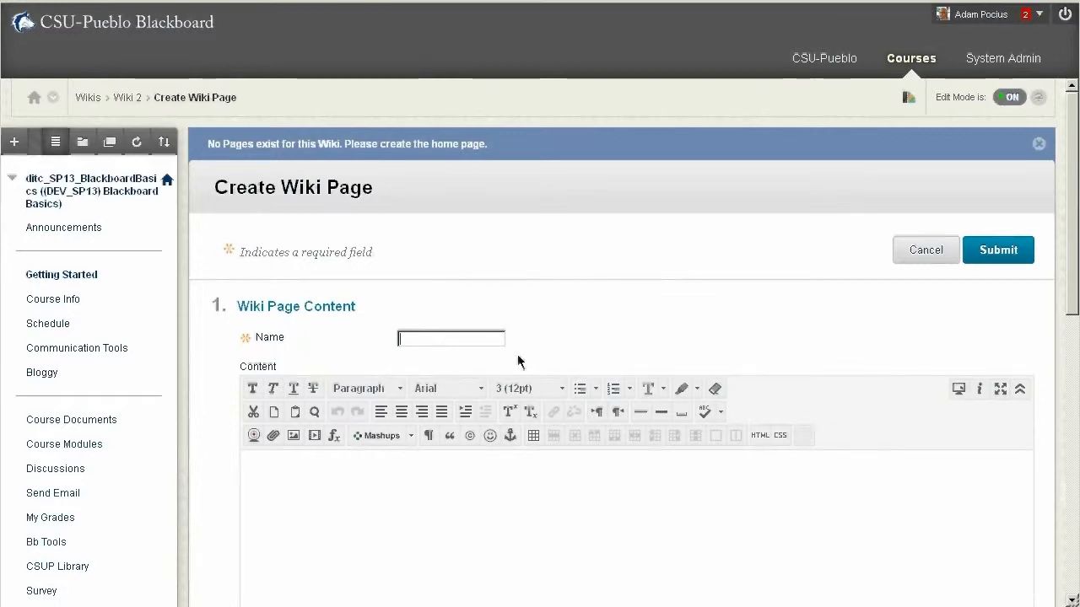
text(Idea)
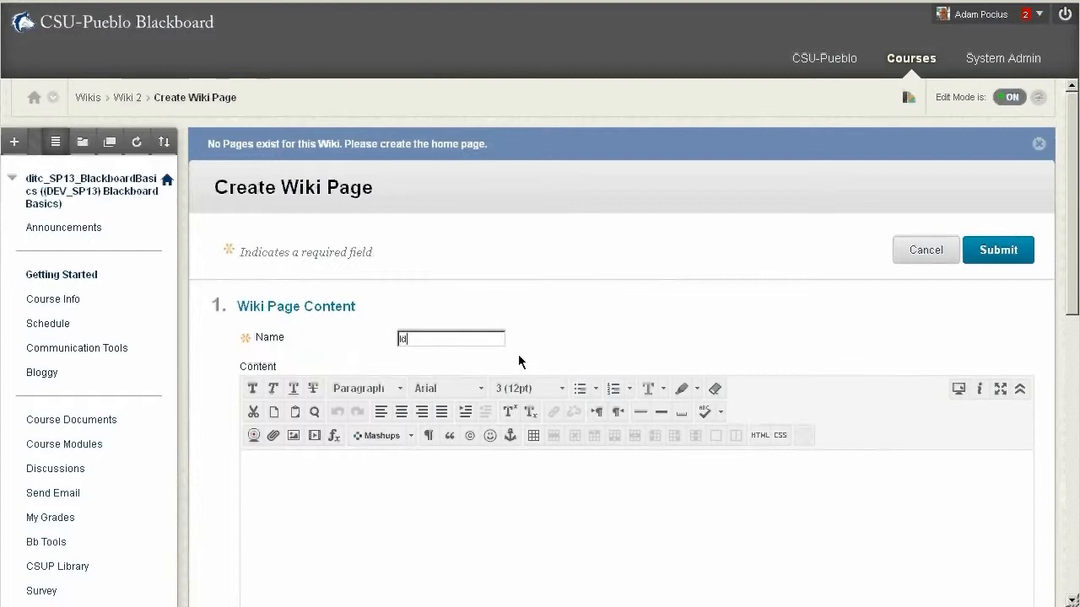
scroll(417, 443, down, 2)
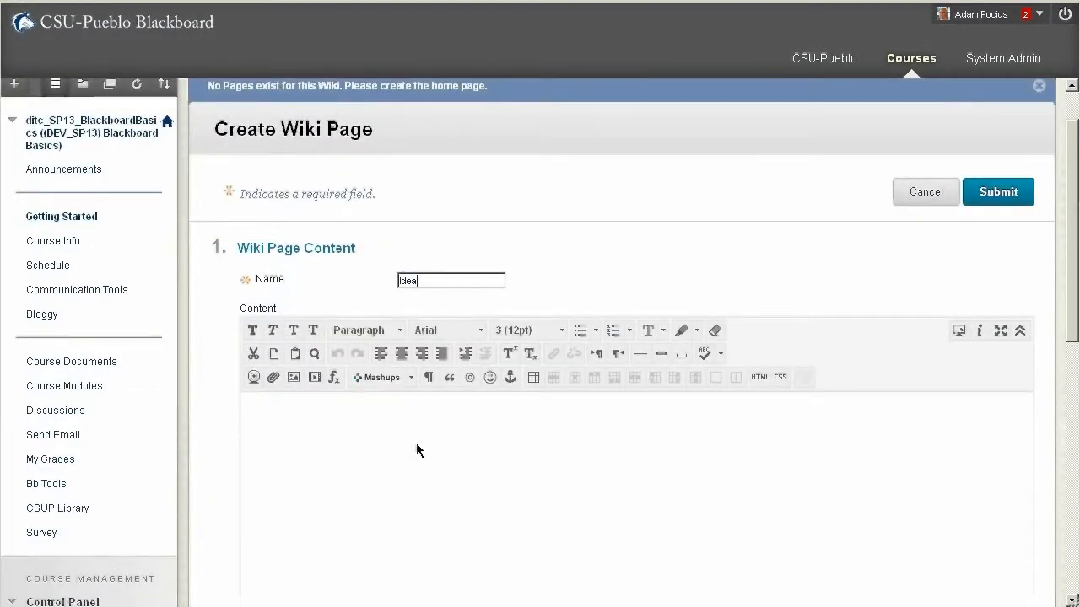
click(272, 406)
text(T)
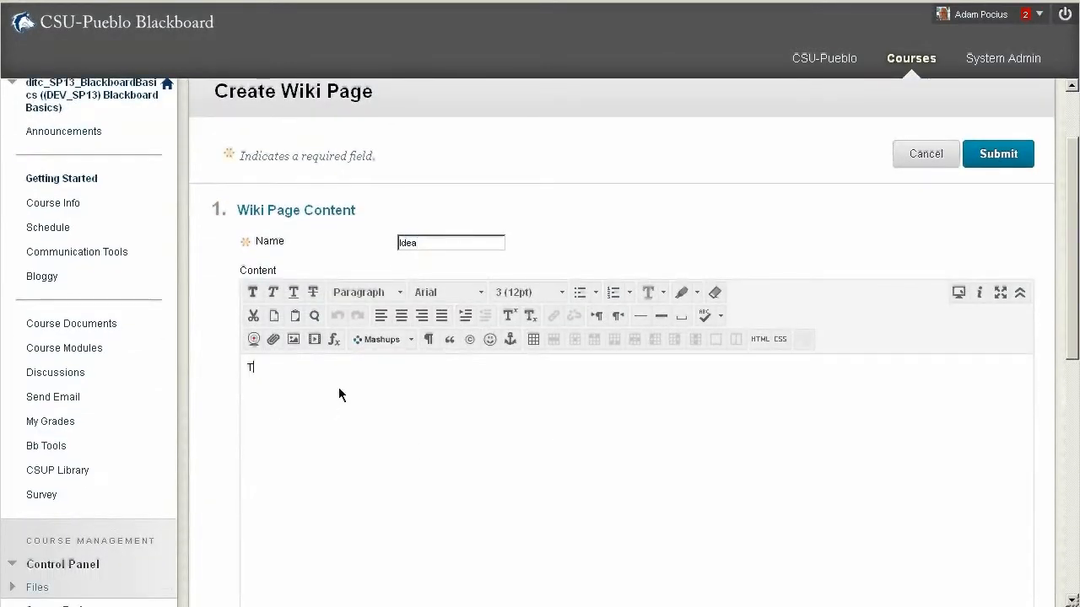
text(his is my idea.)
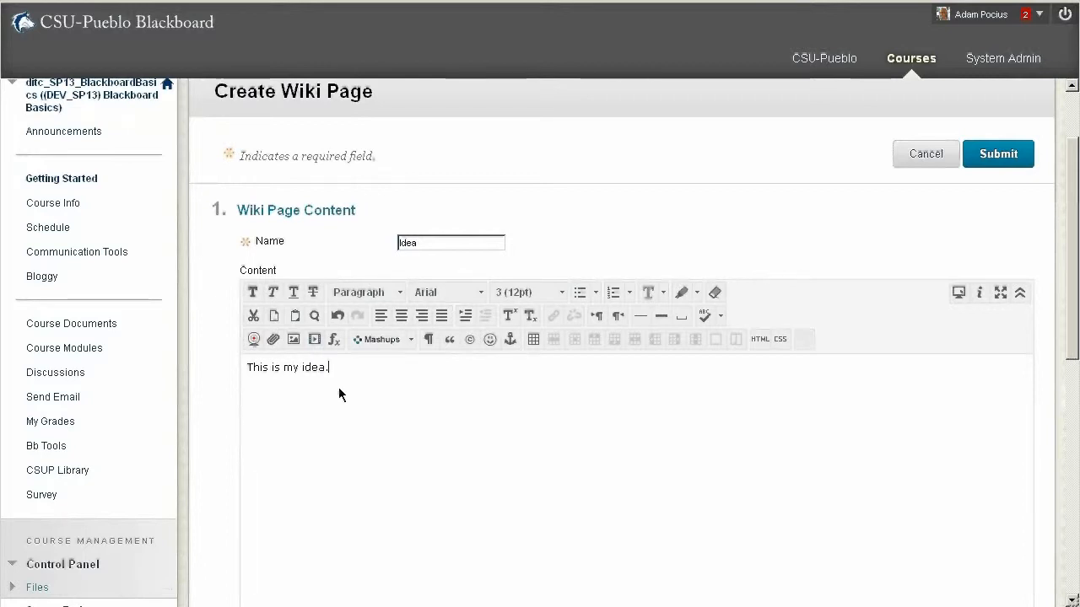
scroll(338, 394, down, 3)
scroll(338, 387, down, 4)
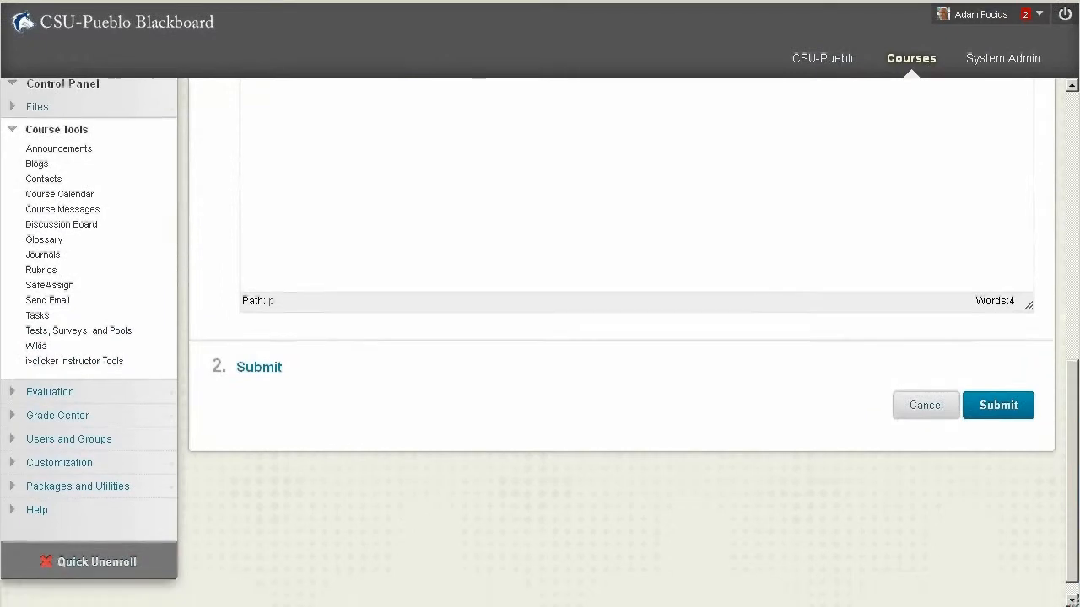
click(1012, 410)
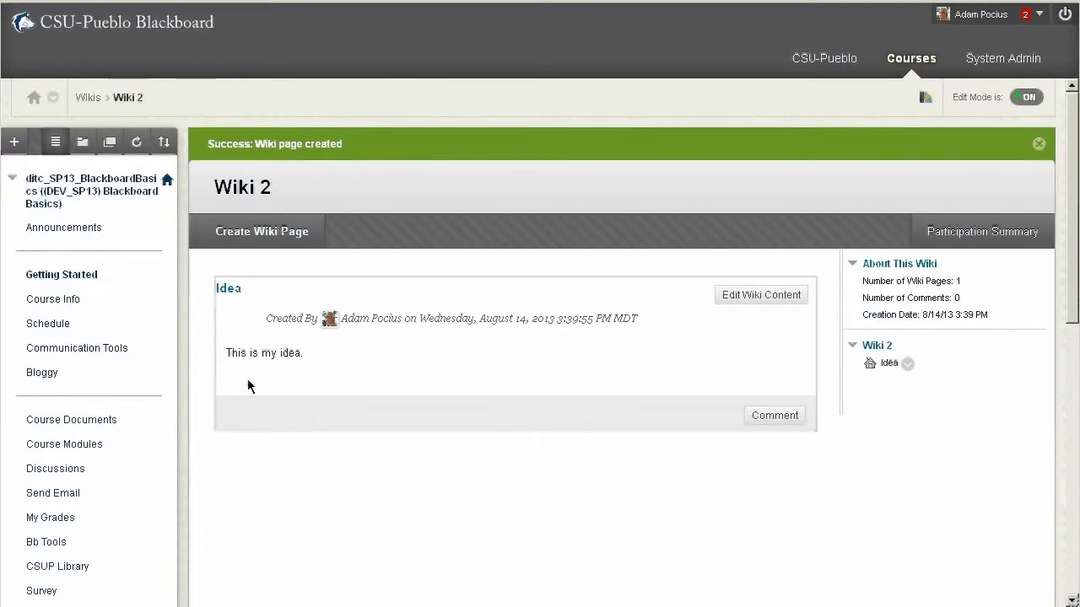
Edit the Idea page of Wiki 2 so its content reads "This is someone elses idea!", and submit it
drag(224, 353, 414, 350)
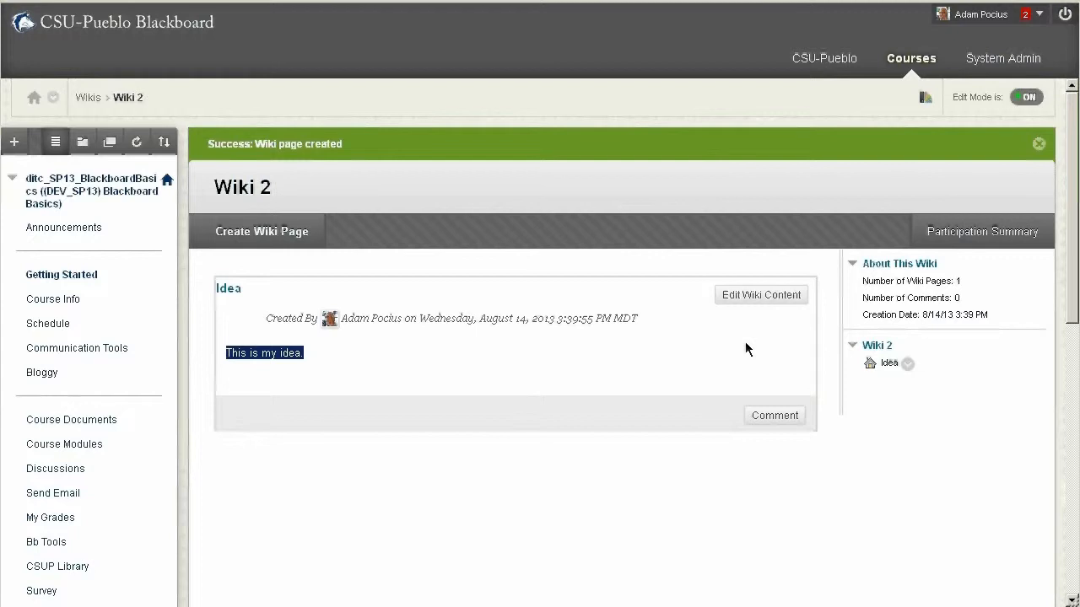
click(751, 308)
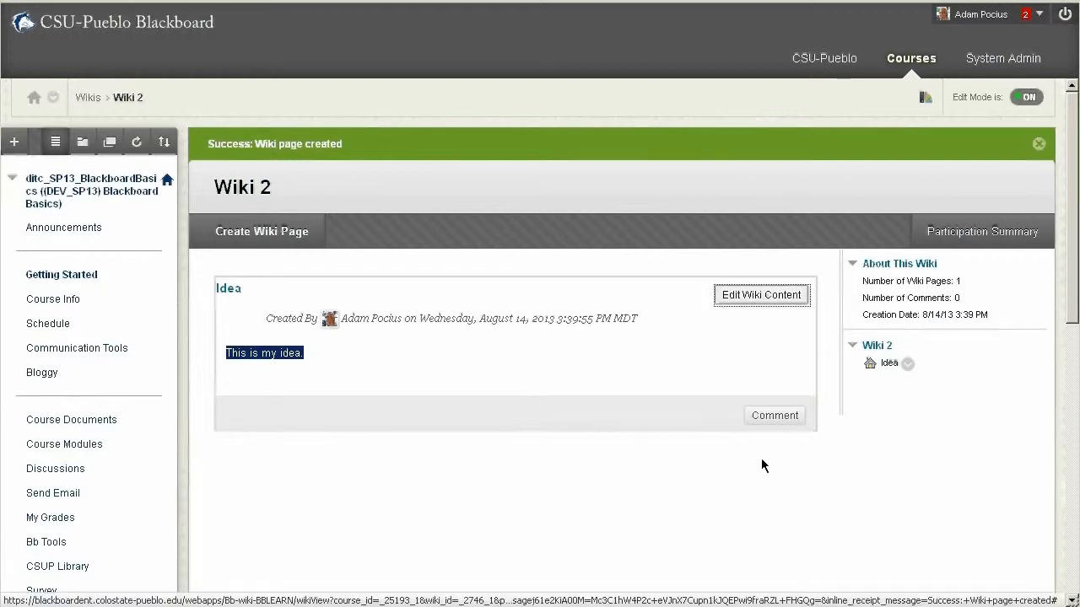
click(359, 436)
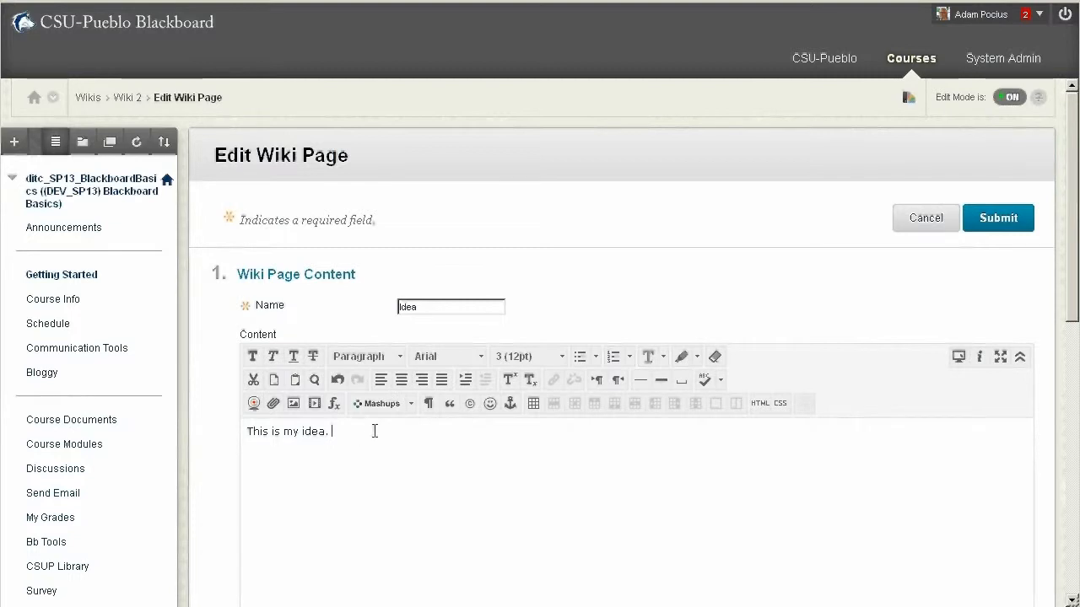
double_click(288, 432)
text(someone elses)
key(BackSpace)
key(BackSpace)
key(BackSpace)
text(es)
key(BackSpace)
key(BackSpace)
text(!)
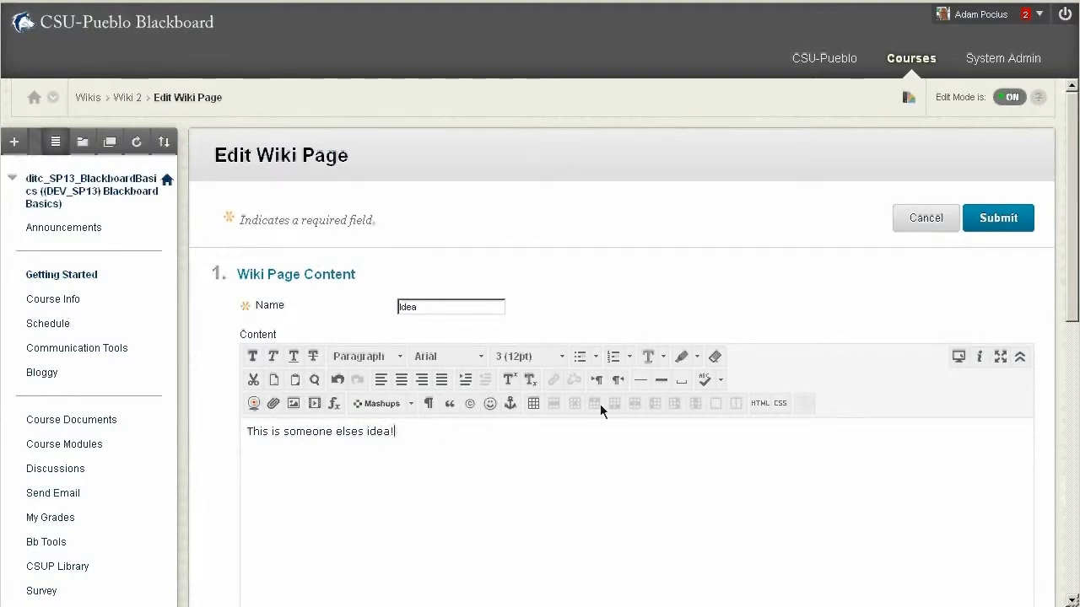
click(996, 217)
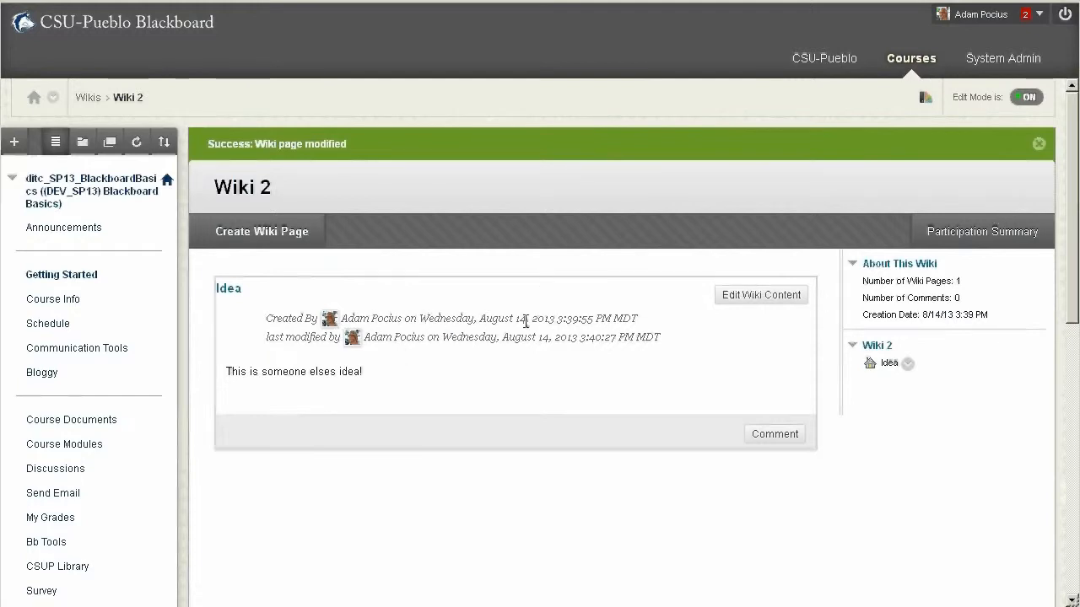
Compare Version 1 and Version 2 in the Idea page's history, and leave the comparison and the history
click(910, 367)
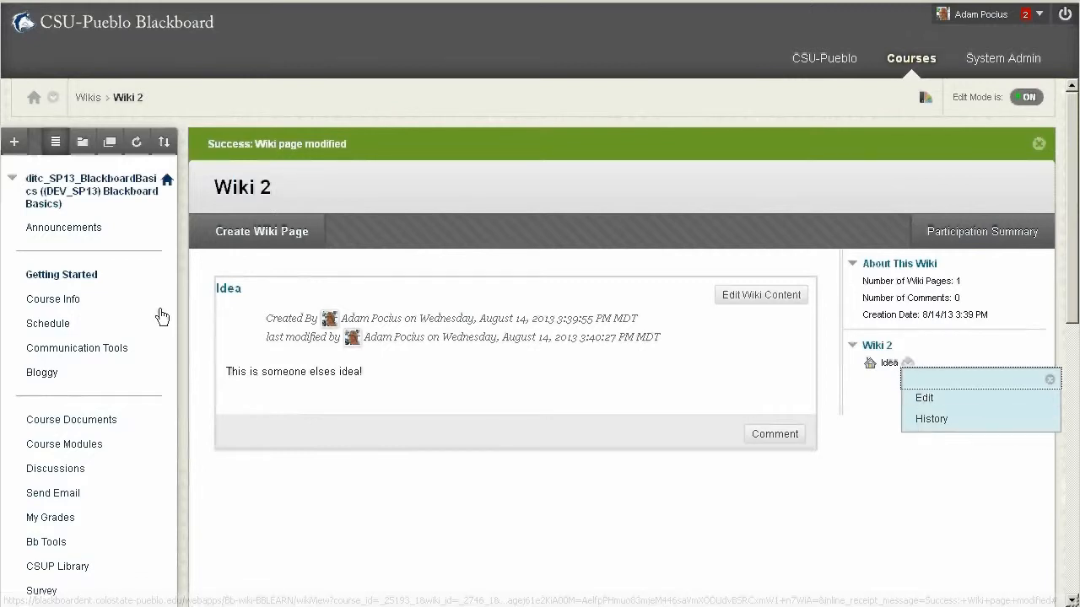
click(931, 418)
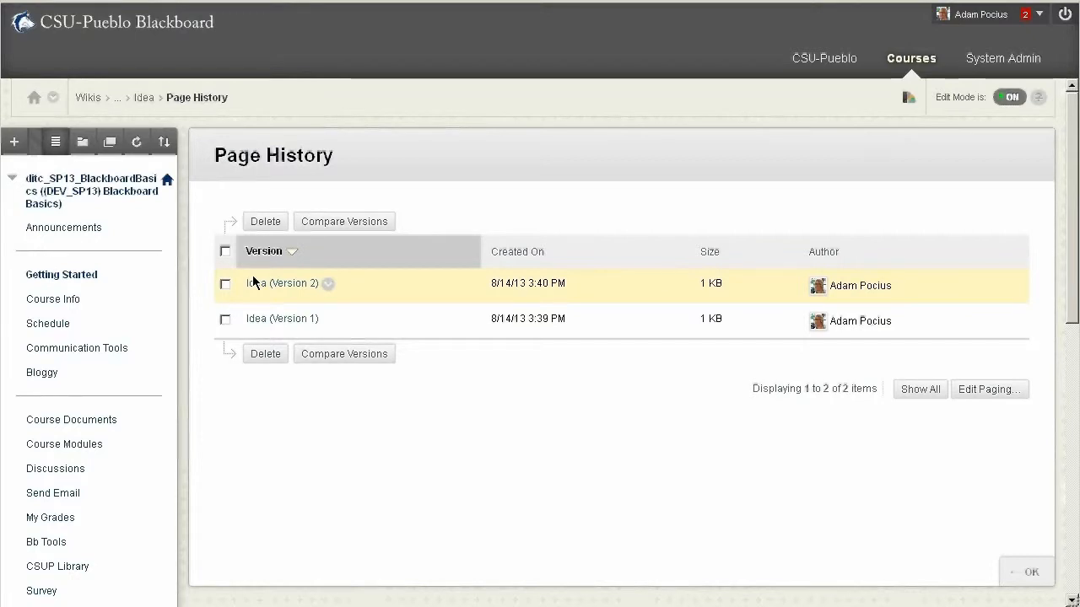
click(226, 318)
click(226, 284)
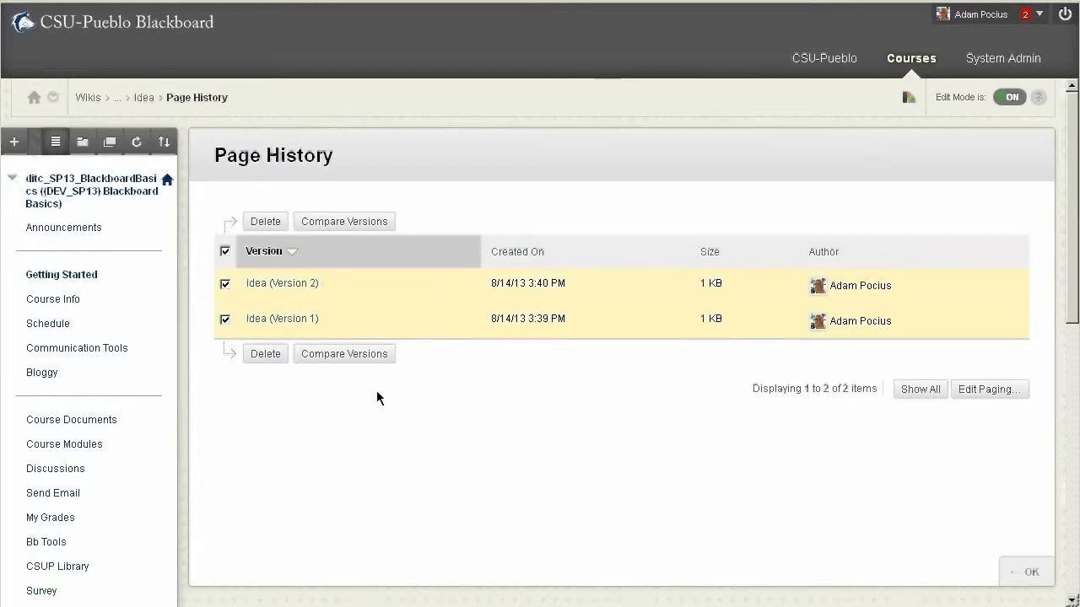
click(346, 224)
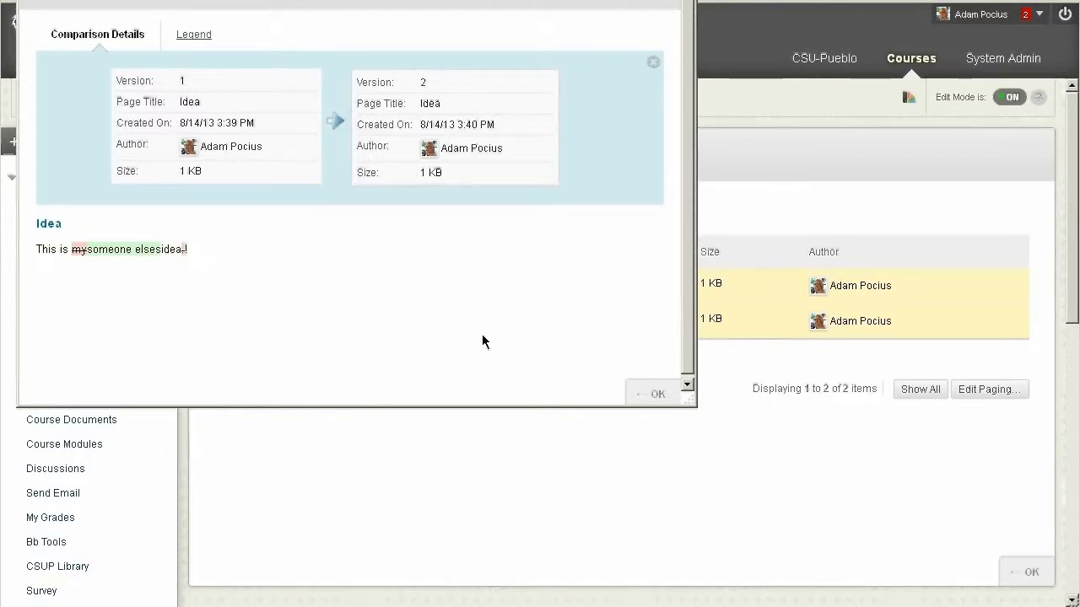
click(657, 394)
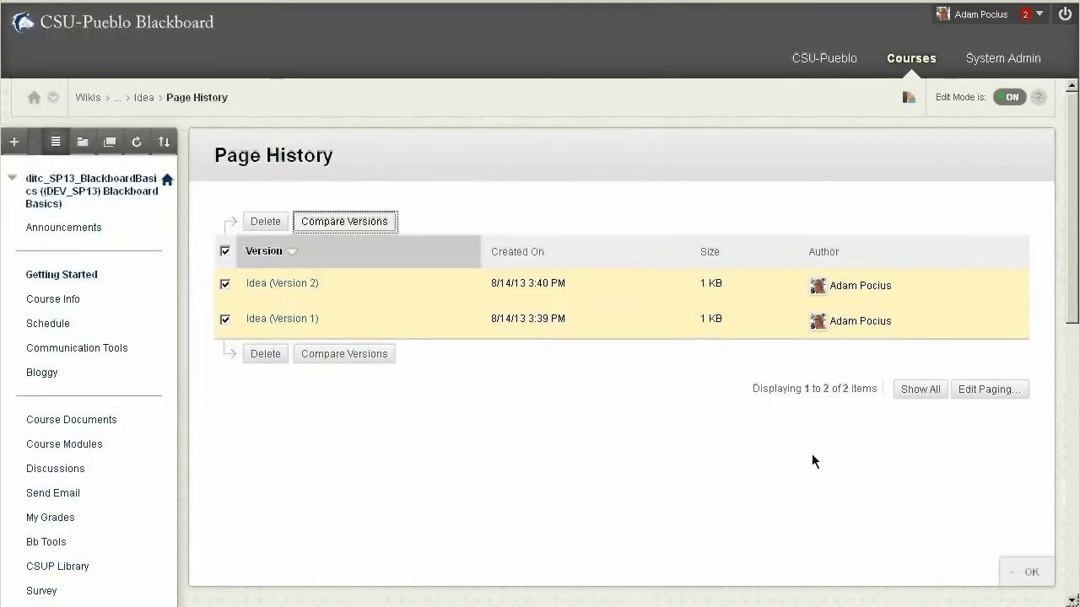
click(1025, 572)
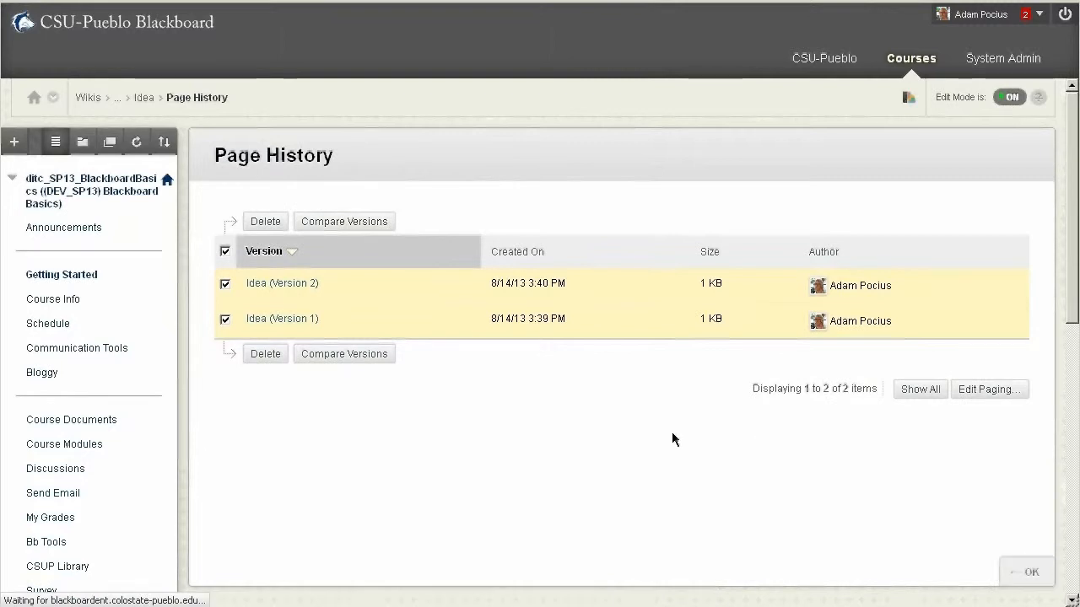